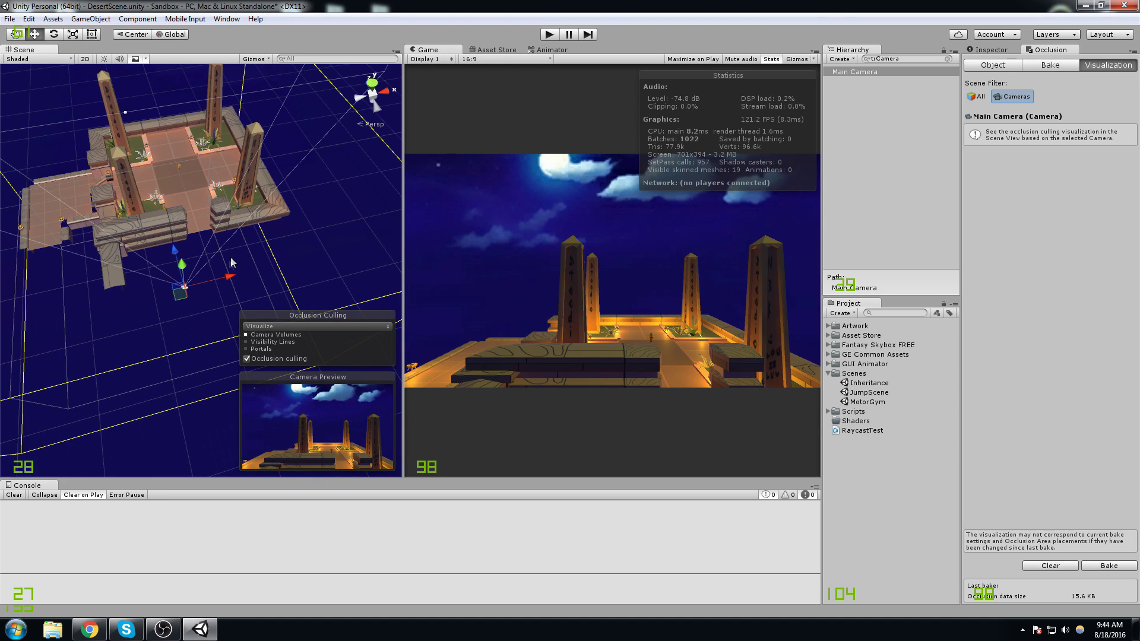
Undo the last camera change and try moving the Main Camera forward past the low walls, closer to the far obelisks.
key(ctrl+z)
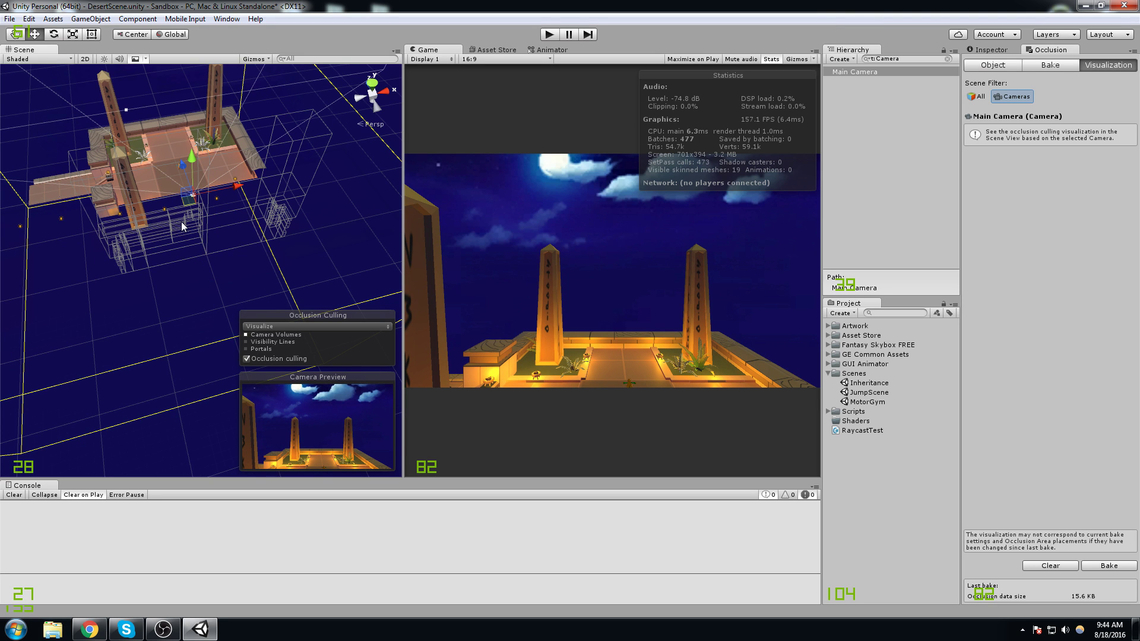
alt+drag(180, 222, 275, 230)
scroll(275, 230, up, 3)
drag(304, 179, 348, 231)
scroll(230, 211, down, 3)
middle_drag(229, 211, 279, 255)
scroll(291, 276, down, 1)
drag(276, 280, 258, 256)
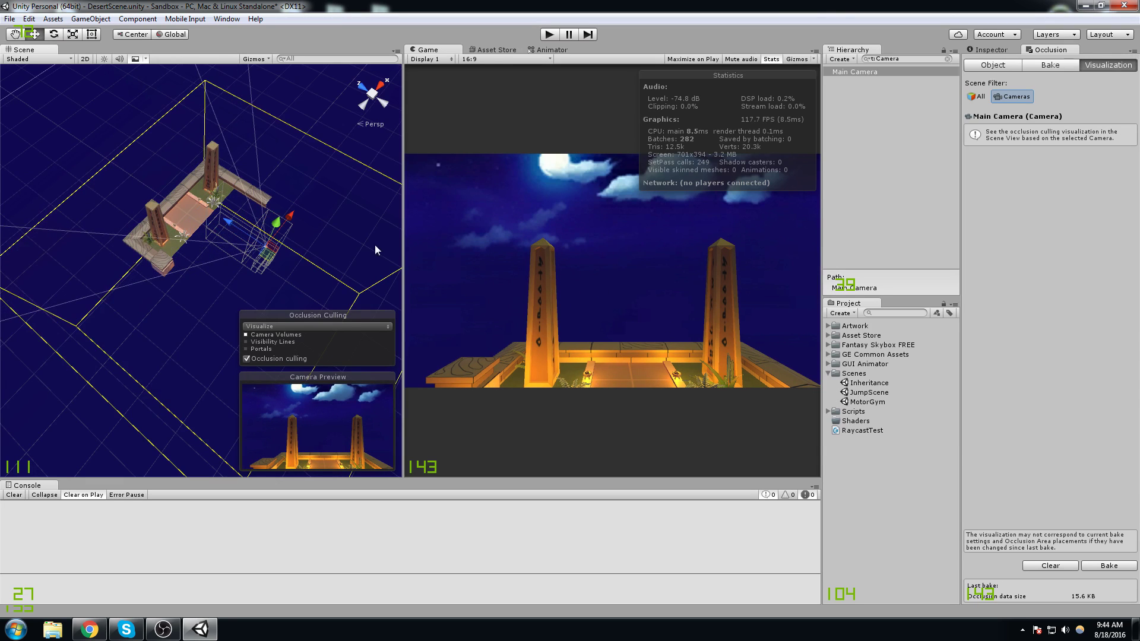
Move the Main Camera back behind the stepped walls so that all four obelisks are in its view.
middle_drag(277, 253, 229, 201)
drag(214, 203, 321, 260)
middle_drag(320, 264, 307, 208)
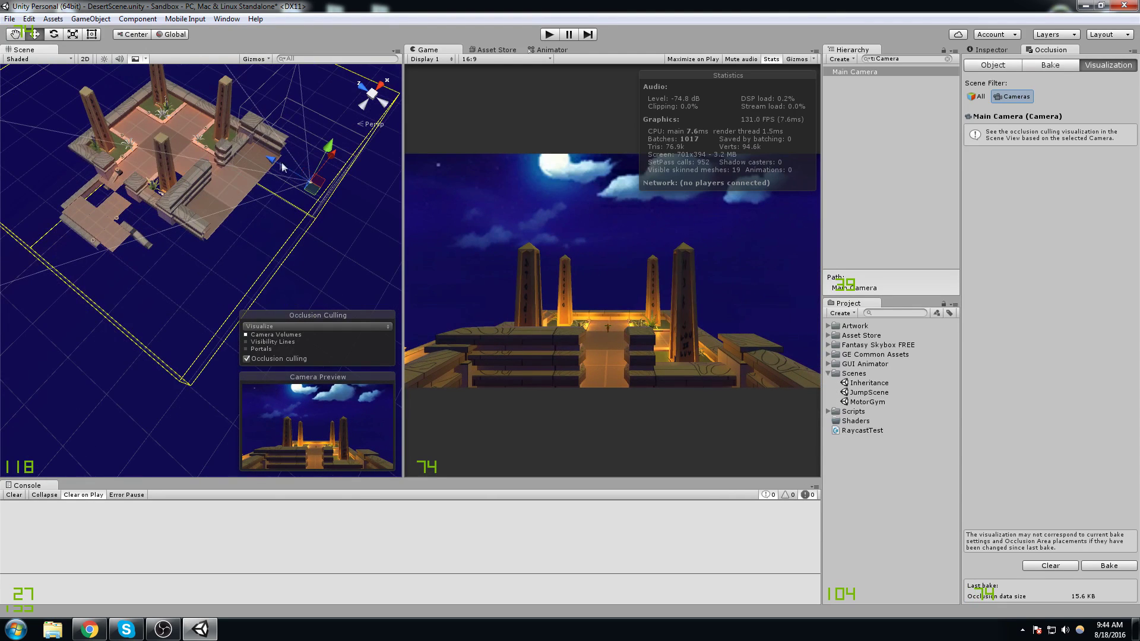
Pull the Main Camera far outside the level's outer wall so that it frames the whole structure.
alt+drag(349, 172, 291, 184)
middle_drag(291, 183, 128, 266)
alt+drag(127, 266, 105, 227)
scroll(119, 226, down, 6)
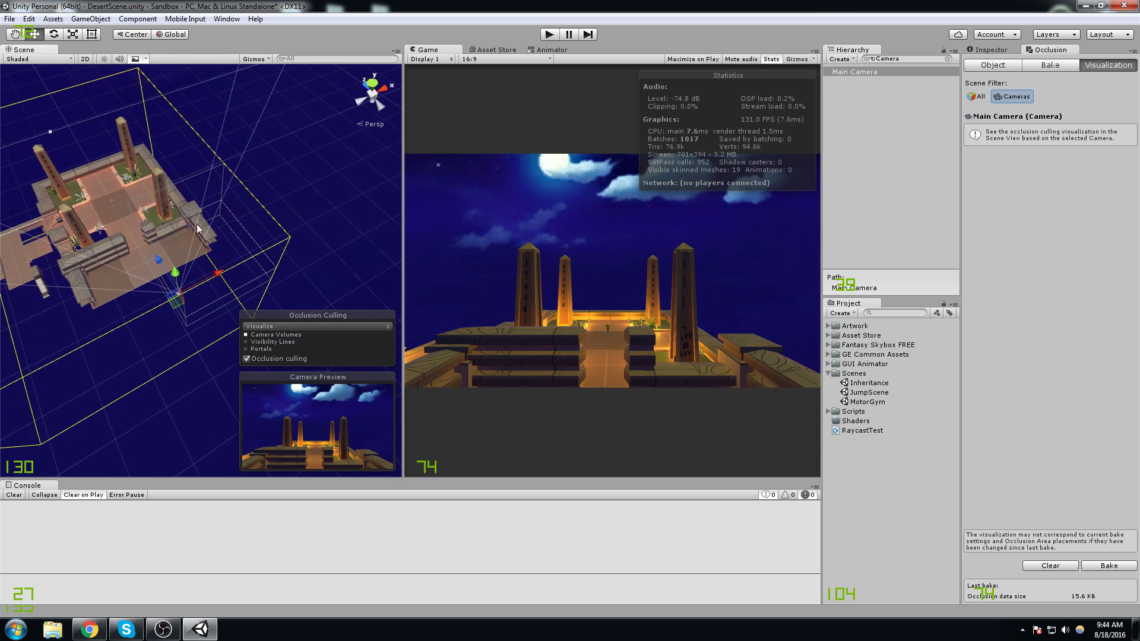
middle_drag(196, 224, 239, 284)
drag(219, 286, 130, 329)
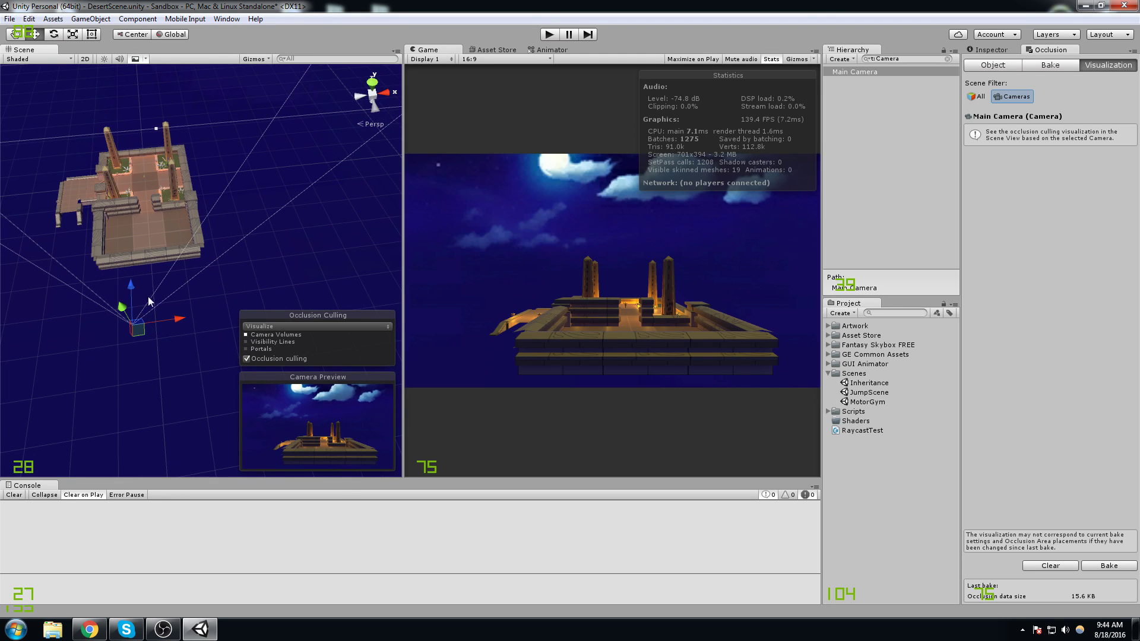
Bring the Main Camera back inside the level's outer wall, facing the low walls and obelisks.
alt+drag(148, 297, 273, 231)
middle_drag(283, 218, 149, 158)
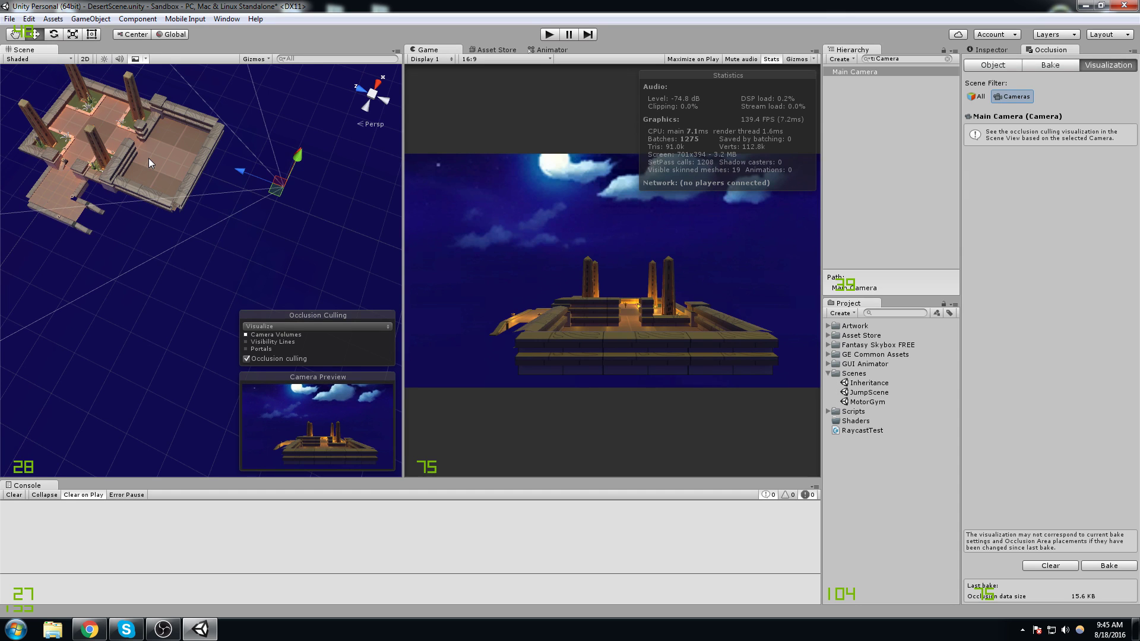
scroll(177, 180, up, 4)
middle_drag(177, 180, 212, 220)
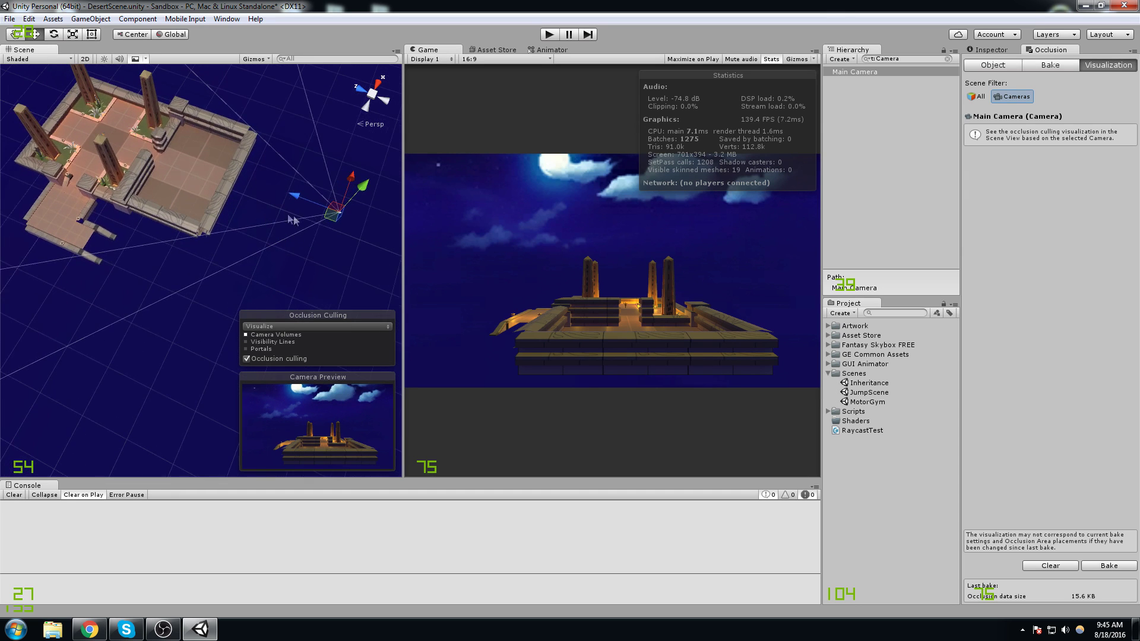
drag(335, 219, 219, 183)
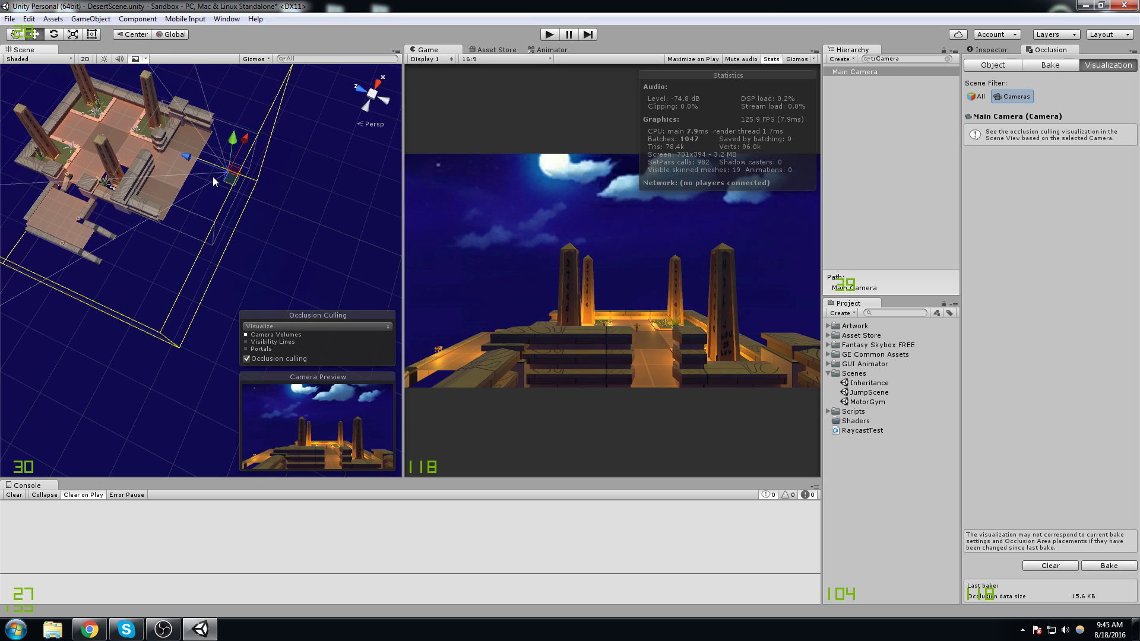
Move the Main Camera down close to the low wall so that the wall blocks its whole view.
alt+drag(213, 176, 184, 174)
scroll(183, 176, up, 10)
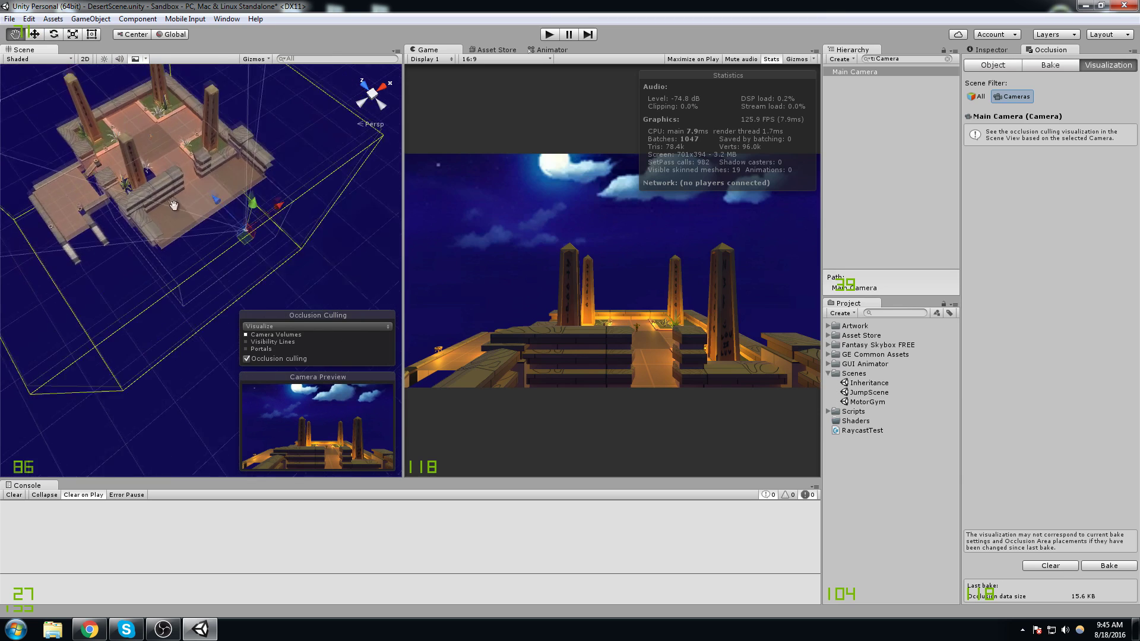
drag(319, 171, 149, 141)
middle_drag(149, 141, 222, 194)
alt+drag(221, 194, 206, 177)
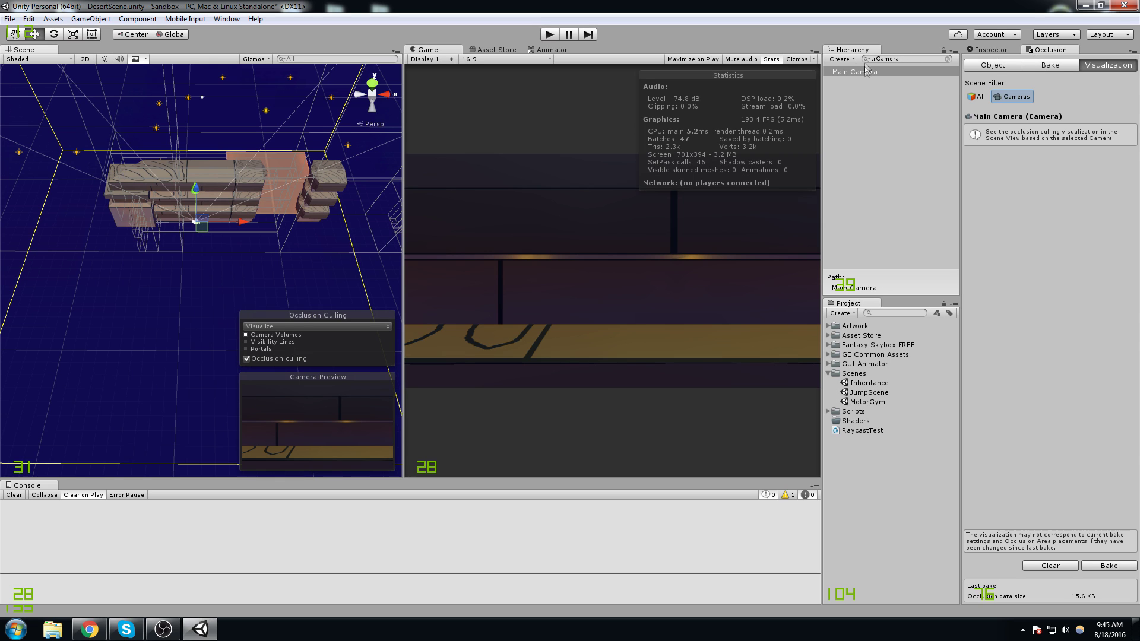
Turn off Occlusion Culling on the Main Camera's Camera component and nudge the camera slightly along the wall.
click(991, 50)
click(1045, 285)
drag(239, 220, 240, 221)
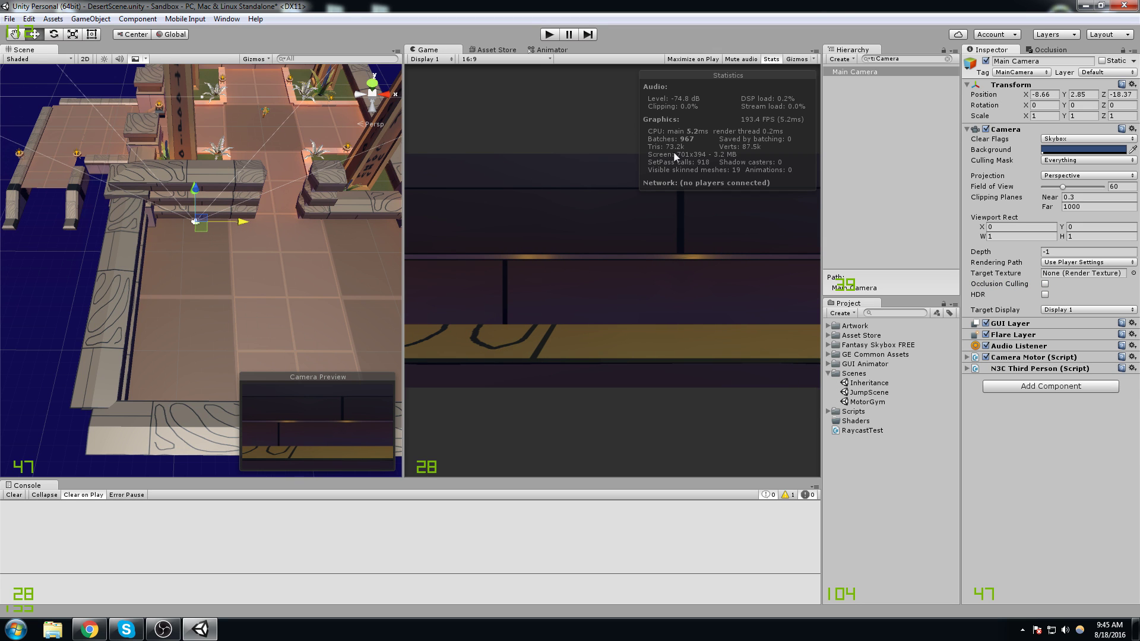
middle_drag(191, 195, 213, 220)
scroll(178, 202, down, 7)
scroll(213, 221, up, 2)
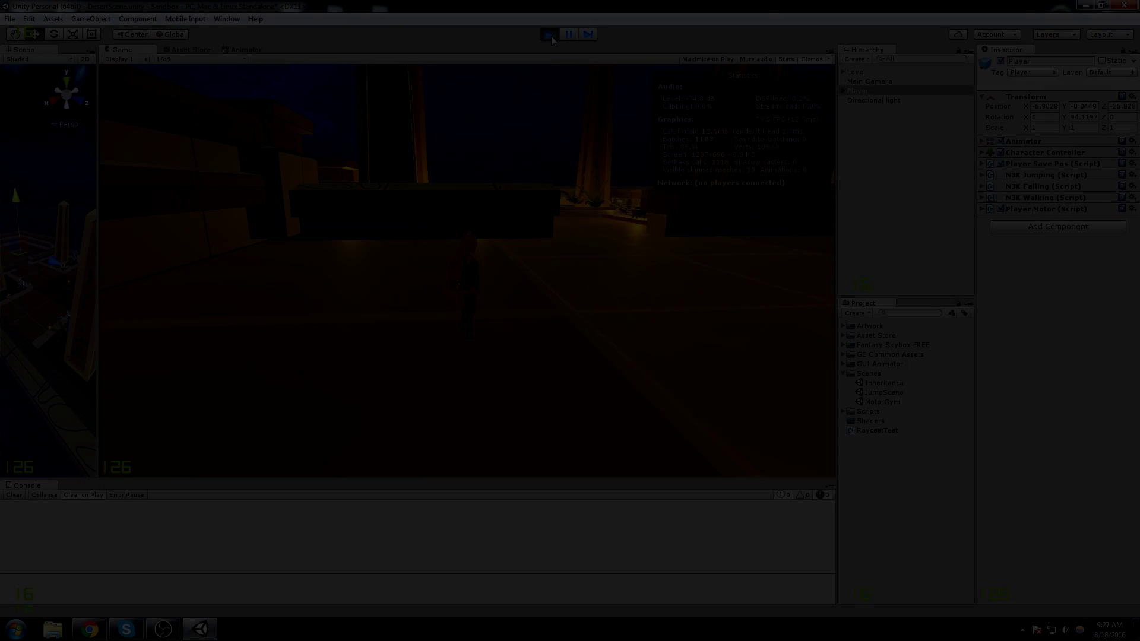
Play-test the level by running the character across the courtyard and jumping along the low walls.
key(d)
key(a)
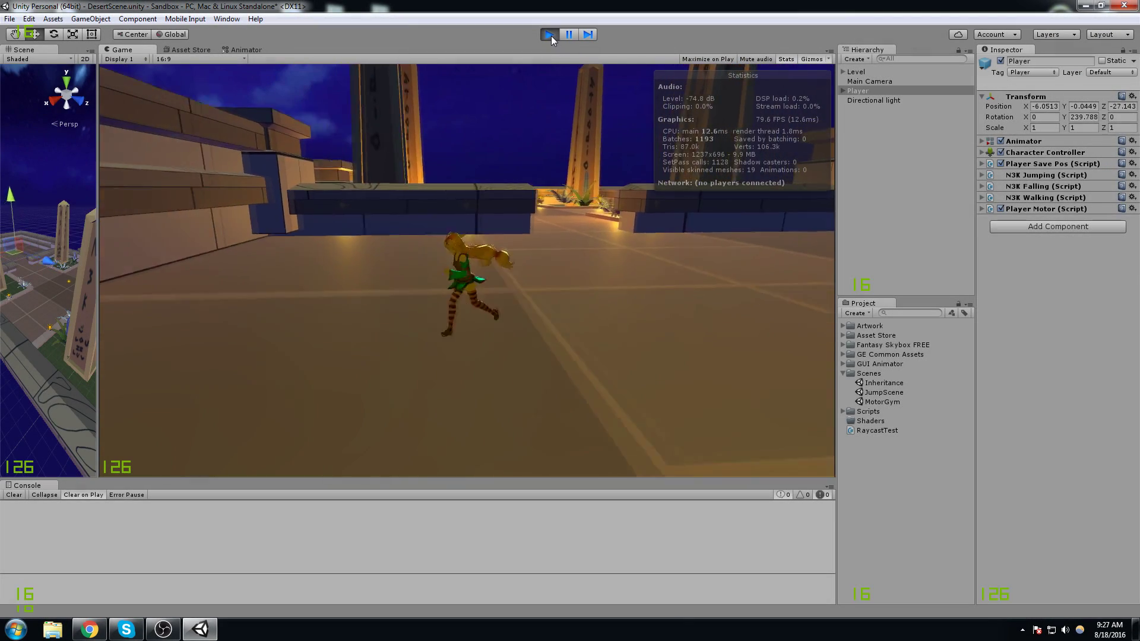
key(d)
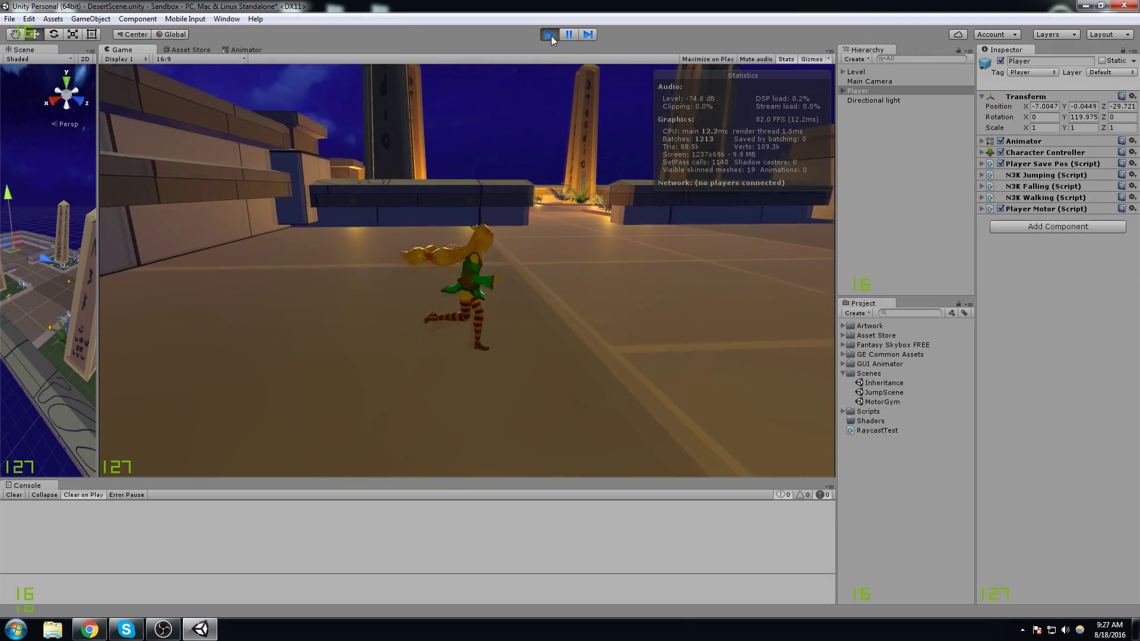
key(w)
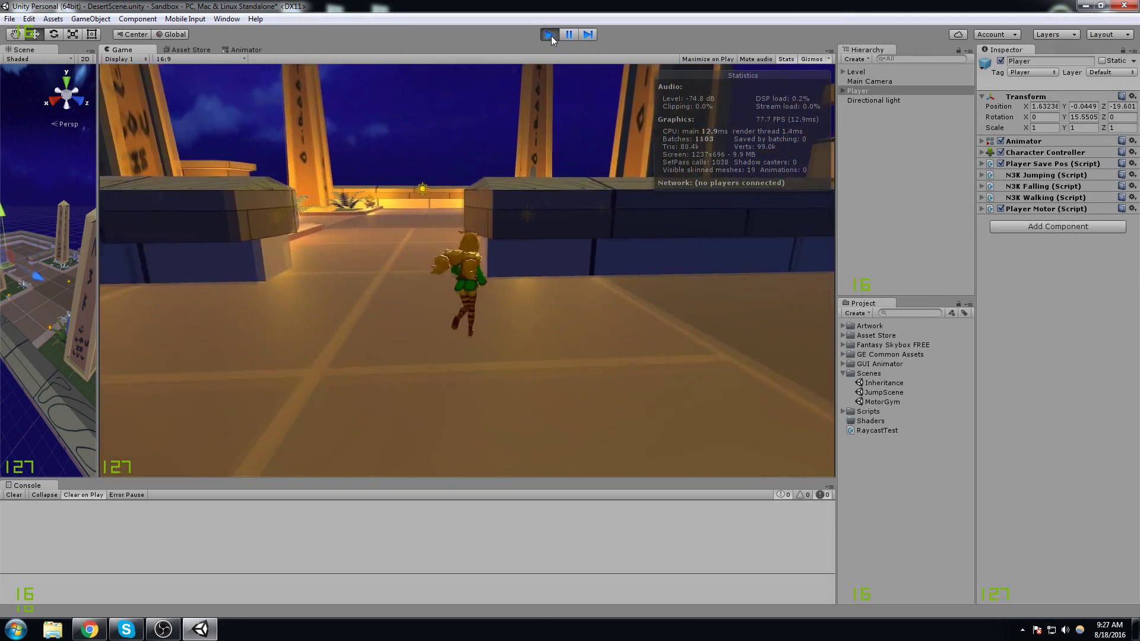
key(space)
key(a)
key(space)
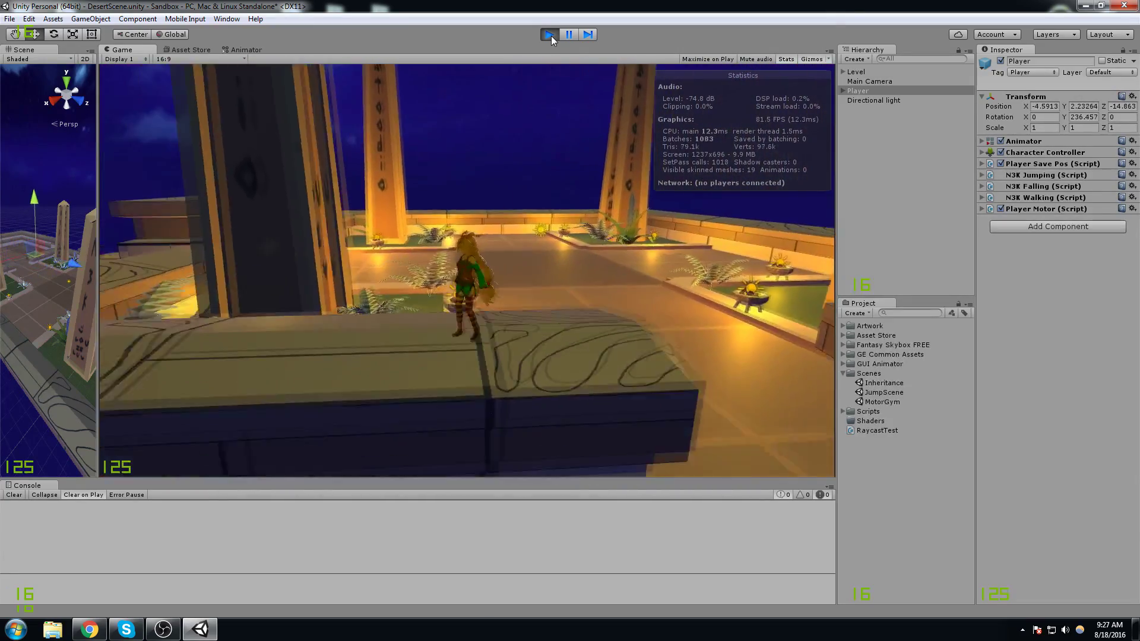
key(d)
key(space)
key(a)
key(space)
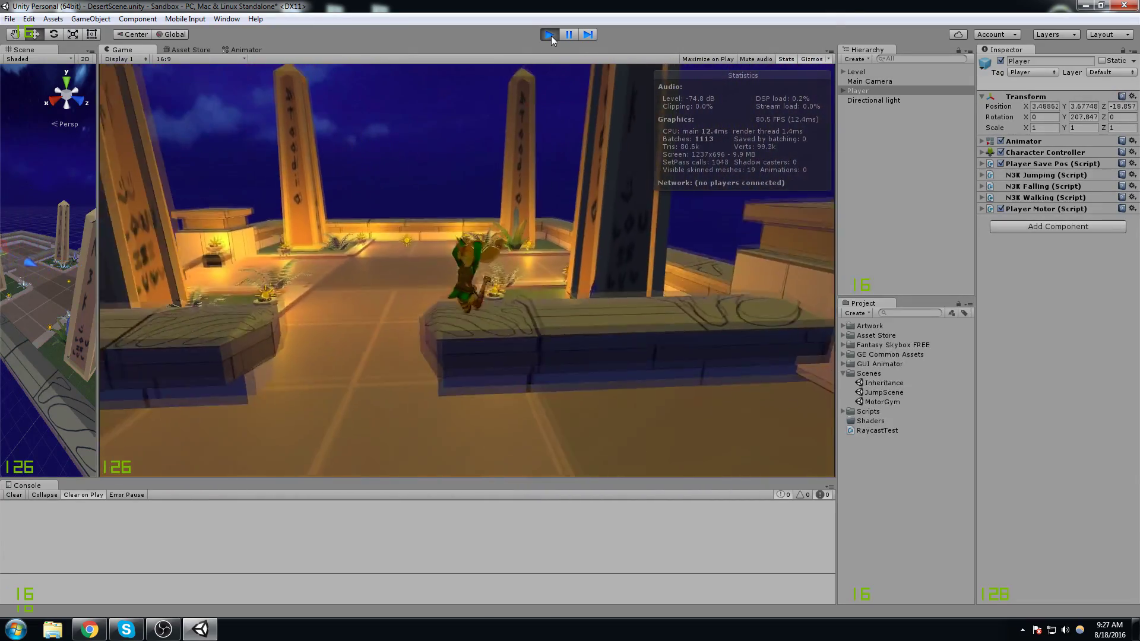
Run the character around the open floor in front of the low walls while watching the rendering statistics.
key(s)
key(a)
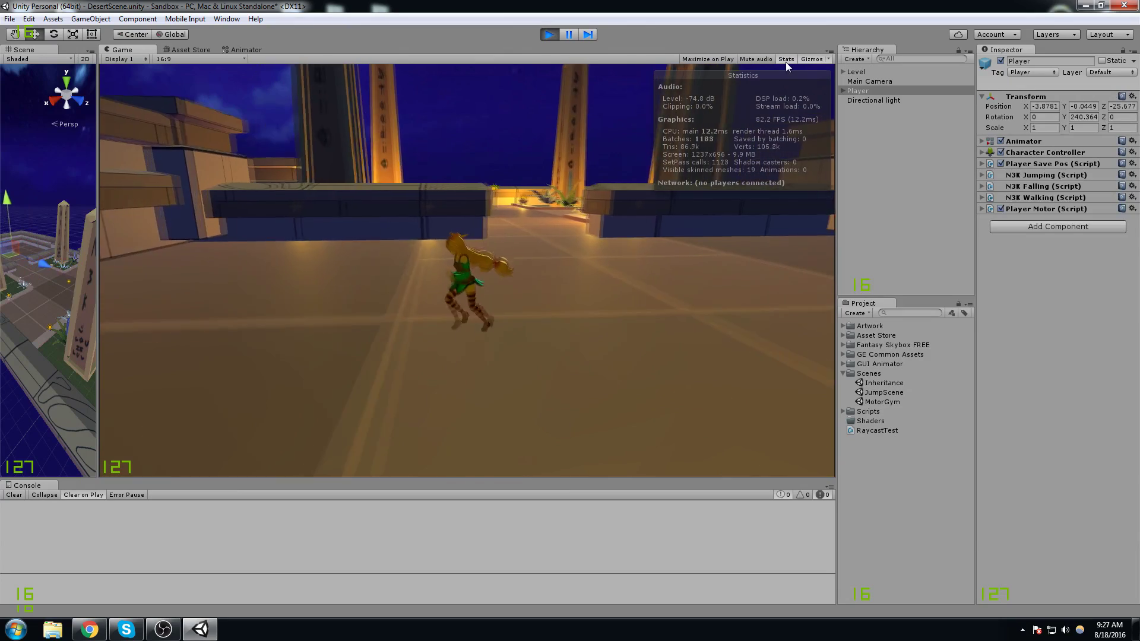
key(d)
key(a)
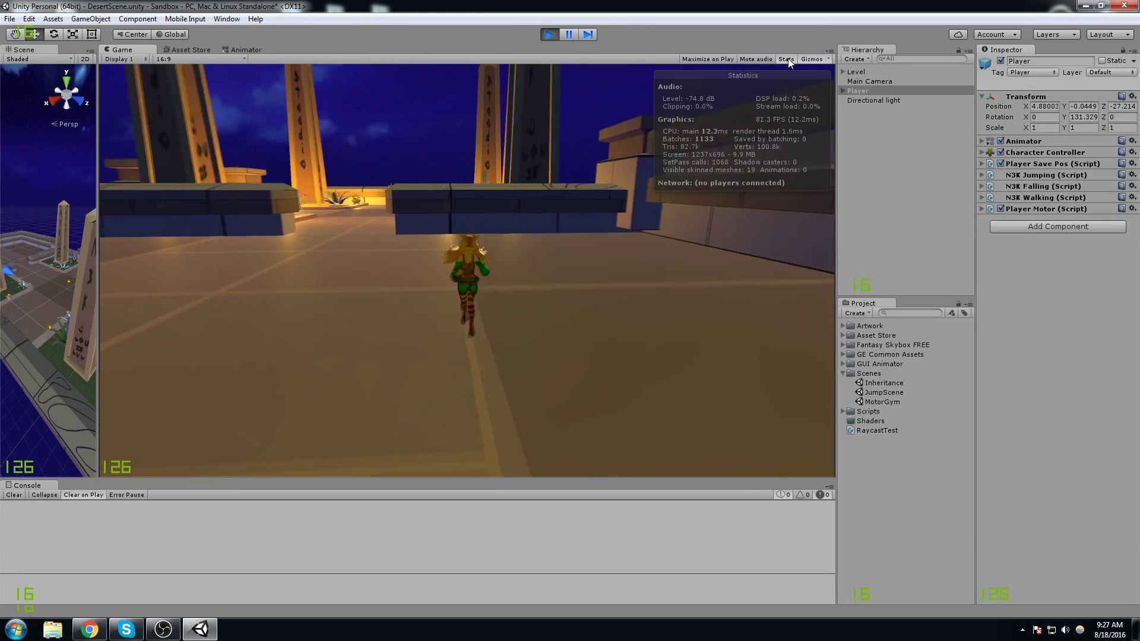
key(w)
key(a)
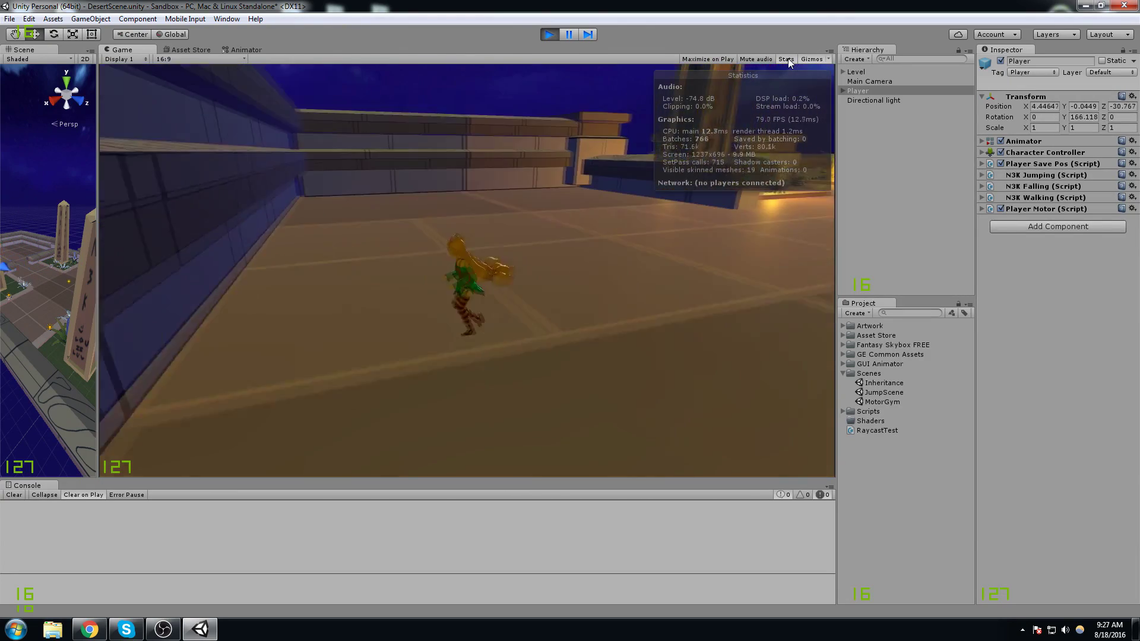
key(w)
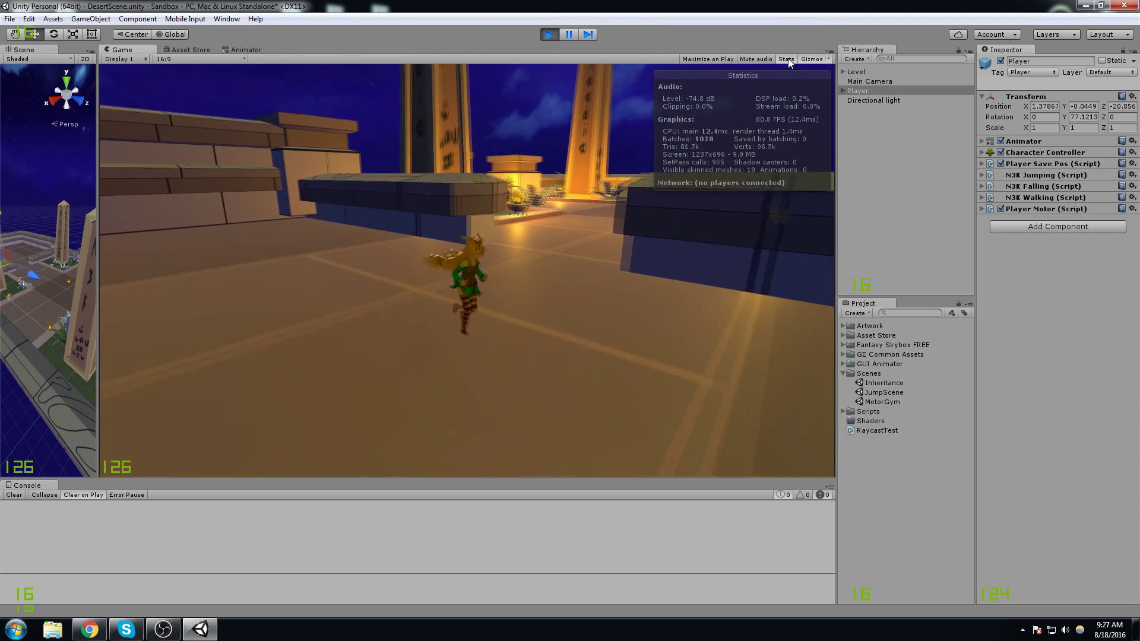
key(w)
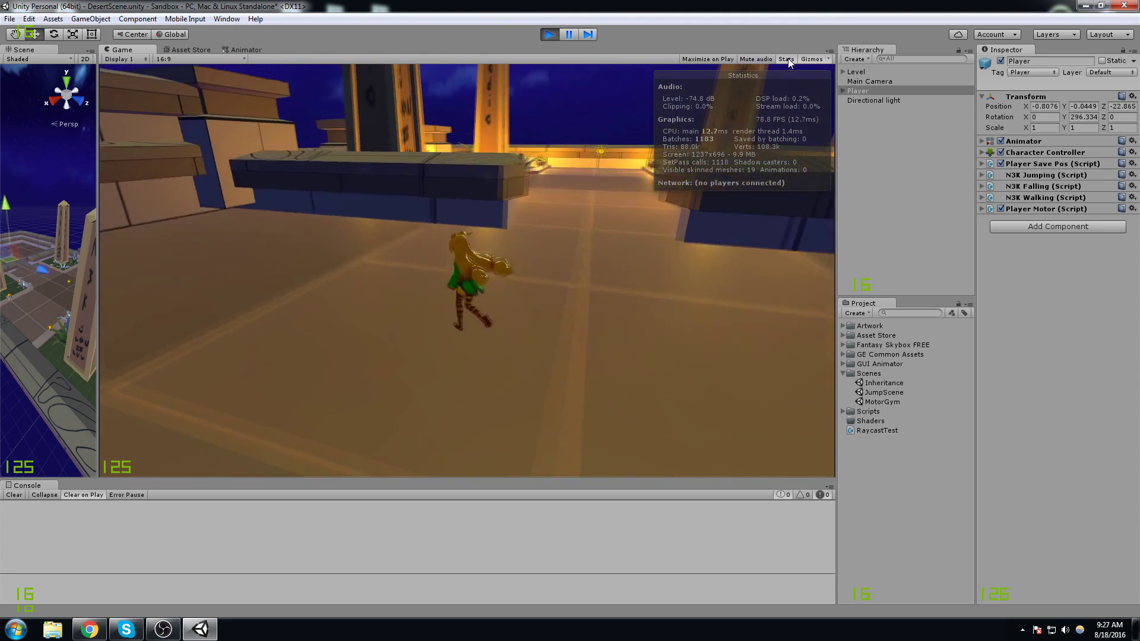
key(w)
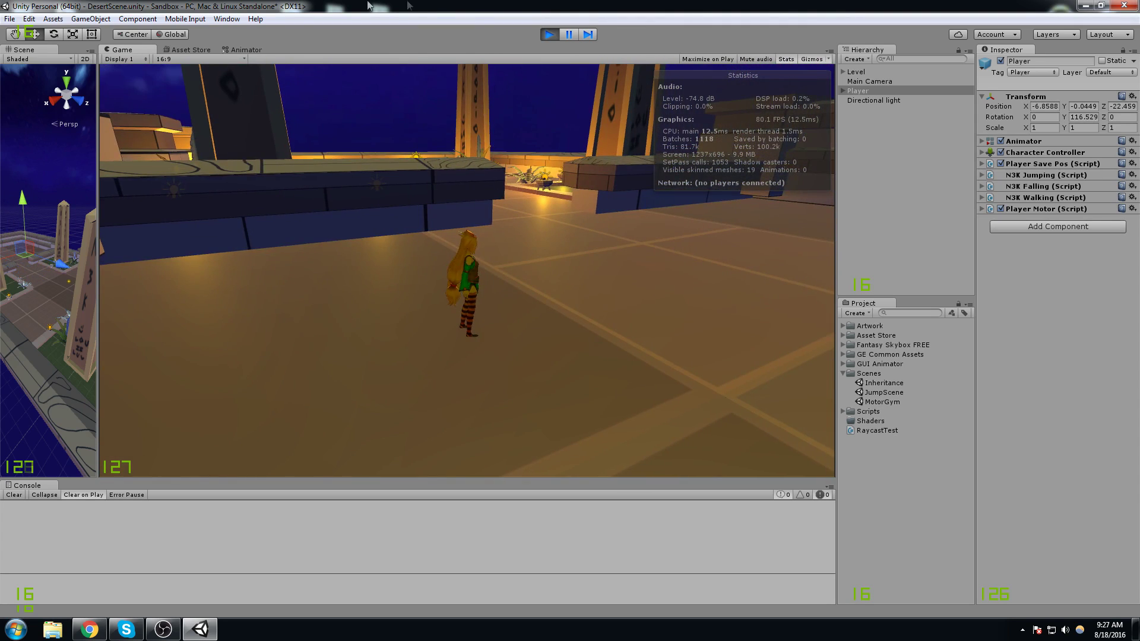
Enlarge the Scene view and select and frame the Main Camera while the game is running.
drag(95, 174, 572, 178)
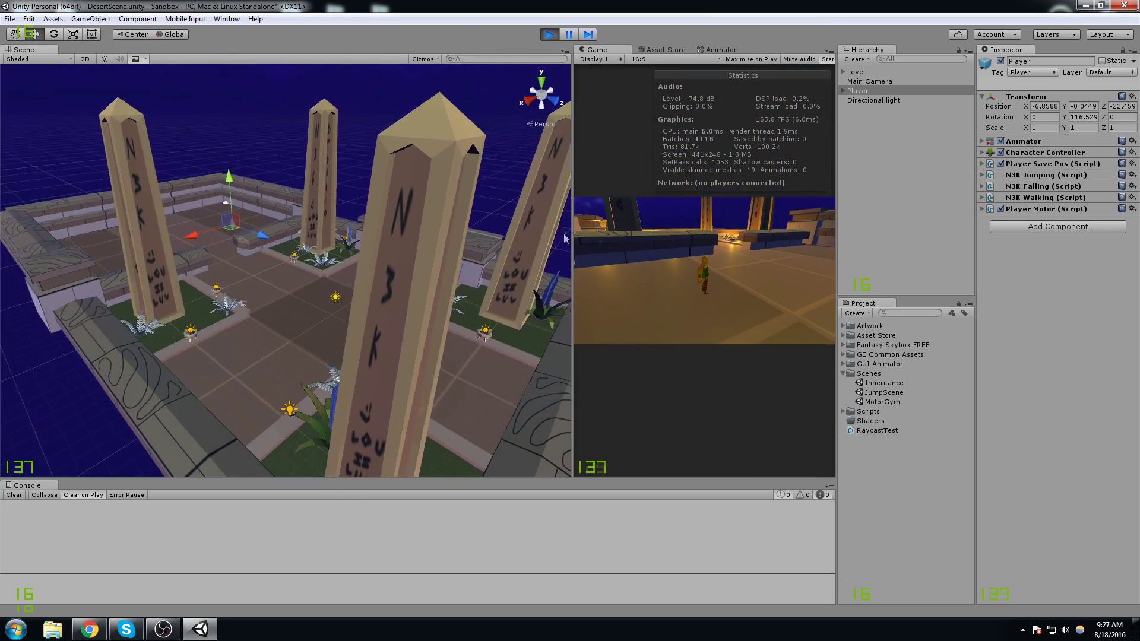
double_click(872, 83)
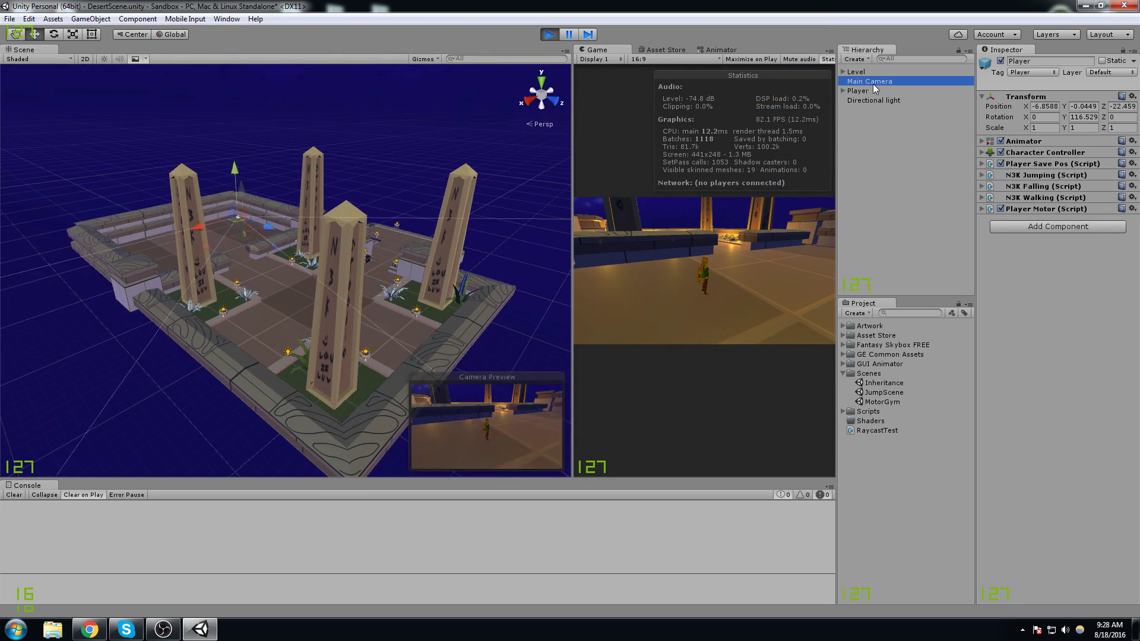
scroll(434, 172, down, 3)
alt+drag(338, 268, 475, 300)
middle_drag(475, 300, 494, 301)
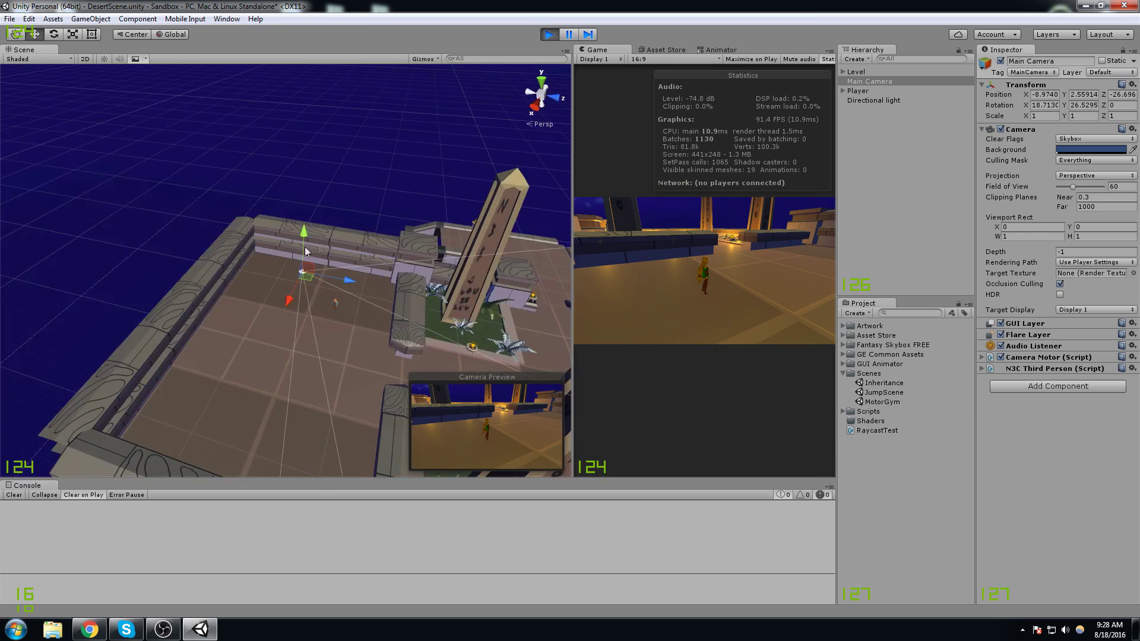
Examine the Walls (12) segment behind the camera, and reselect the Main Camera to compare its view.
middle_drag(305, 247, 437, 312)
alt+drag(296, 267, 473, 264)
scroll(472, 264, down, 4)
scroll(415, 256, up, 8)
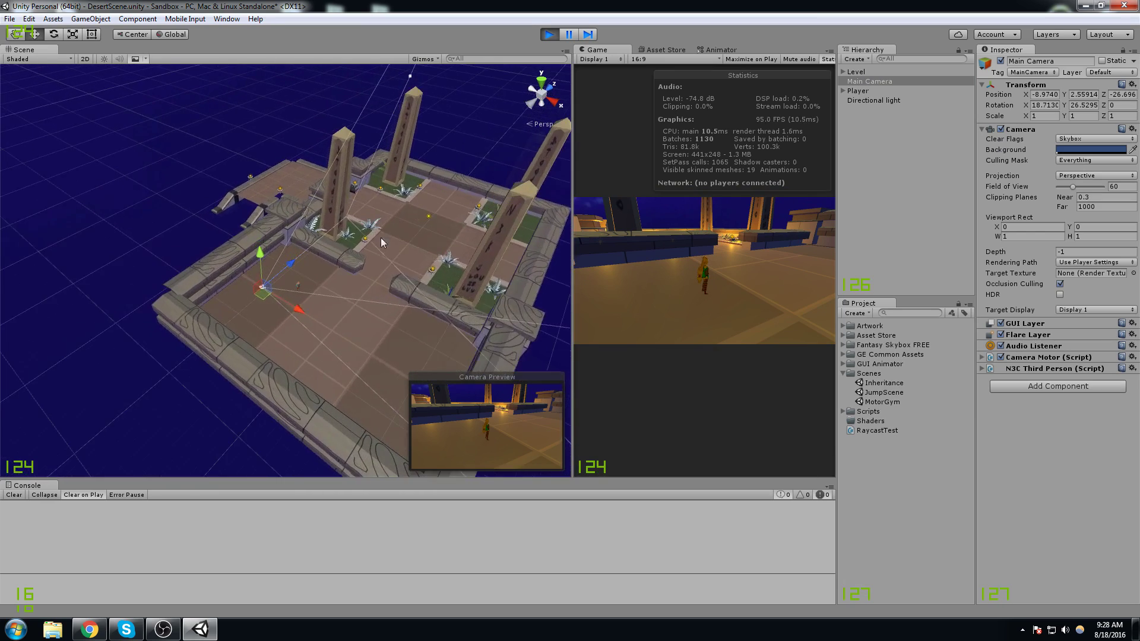
middle_drag(172, 298, 260, 259)
click(267, 269)
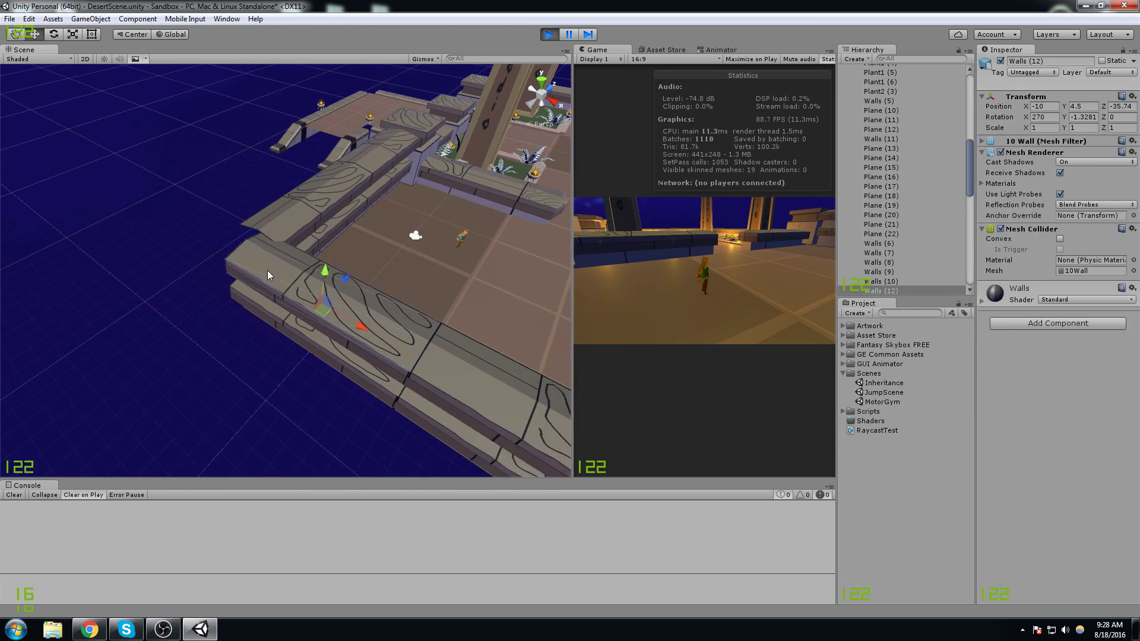
key(f)
drag(309, 258, 250, 304)
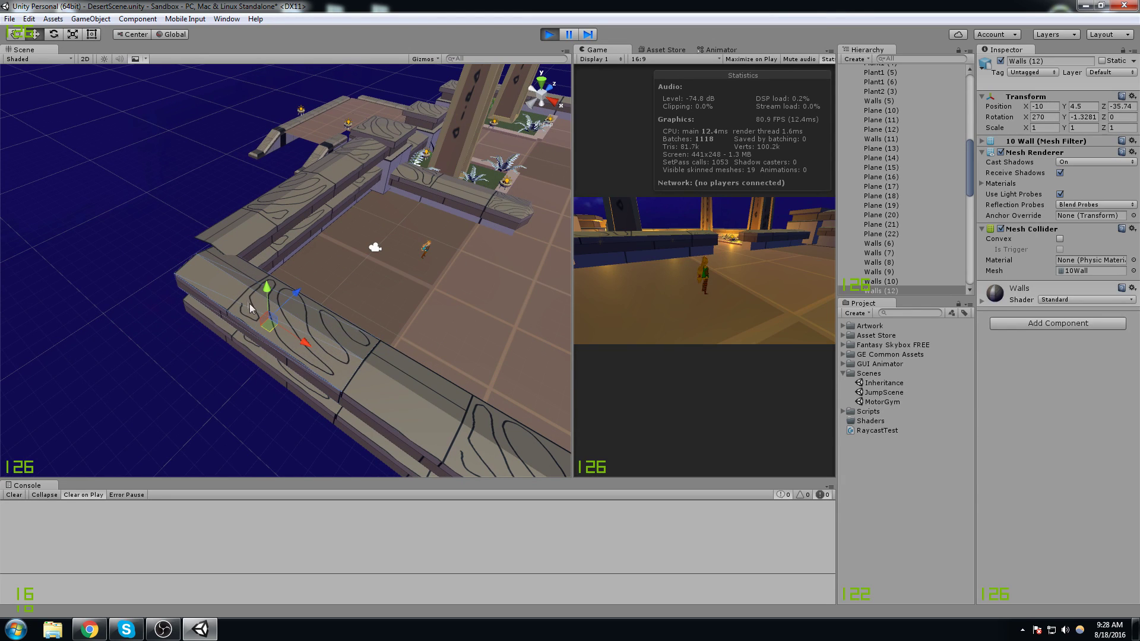
middle_drag(387, 240, 350, 265)
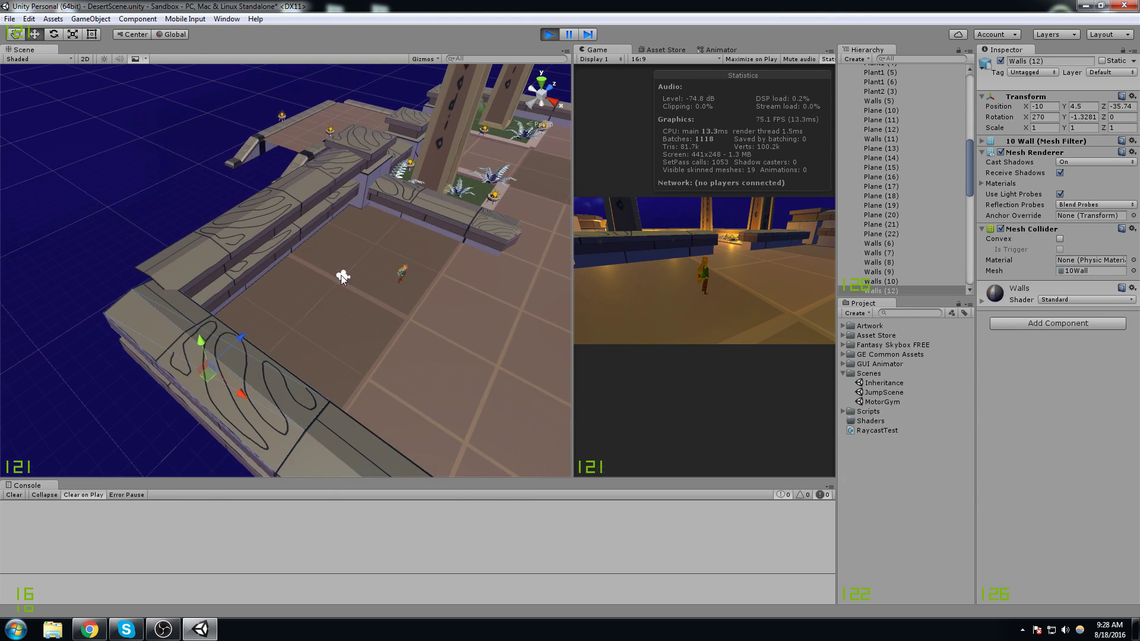
click(341, 275)
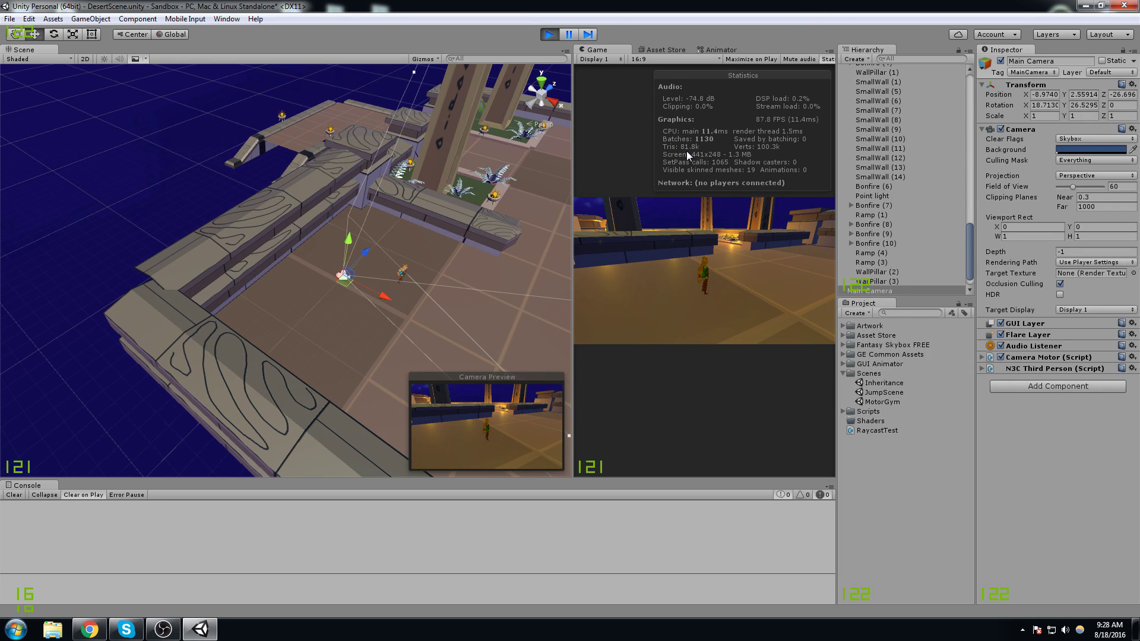
Try moving the Walls (12) segment in front of the camera's view near the low wall, and undo both moves.
click(212, 382)
drag(212, 382, 491, 262)
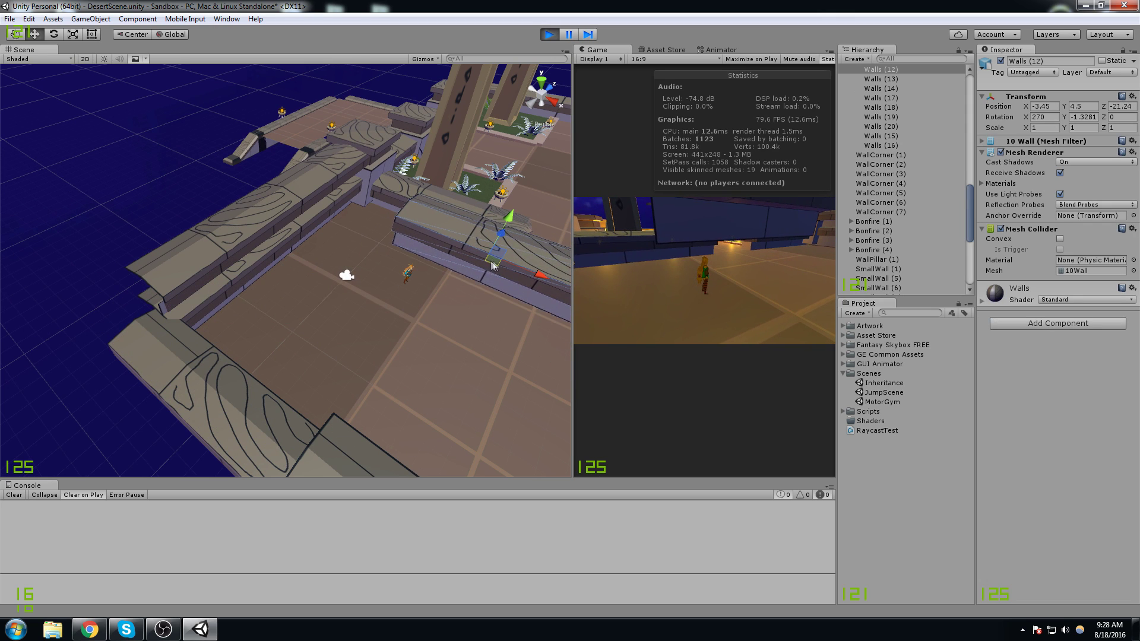
drag(510, 218, 509, 230)
key(ctrl+z)
key(ctrl+z)
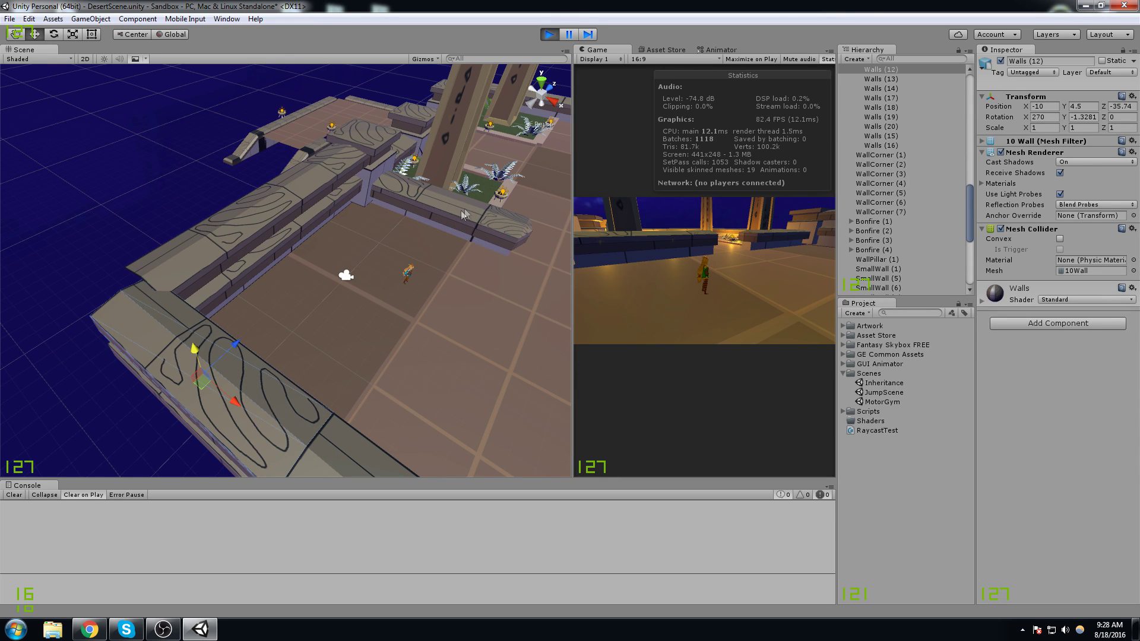
Select the Main Camera and examine its position and view direction from above in the Scene view.
middle_drag(465, 209, 386, 250)
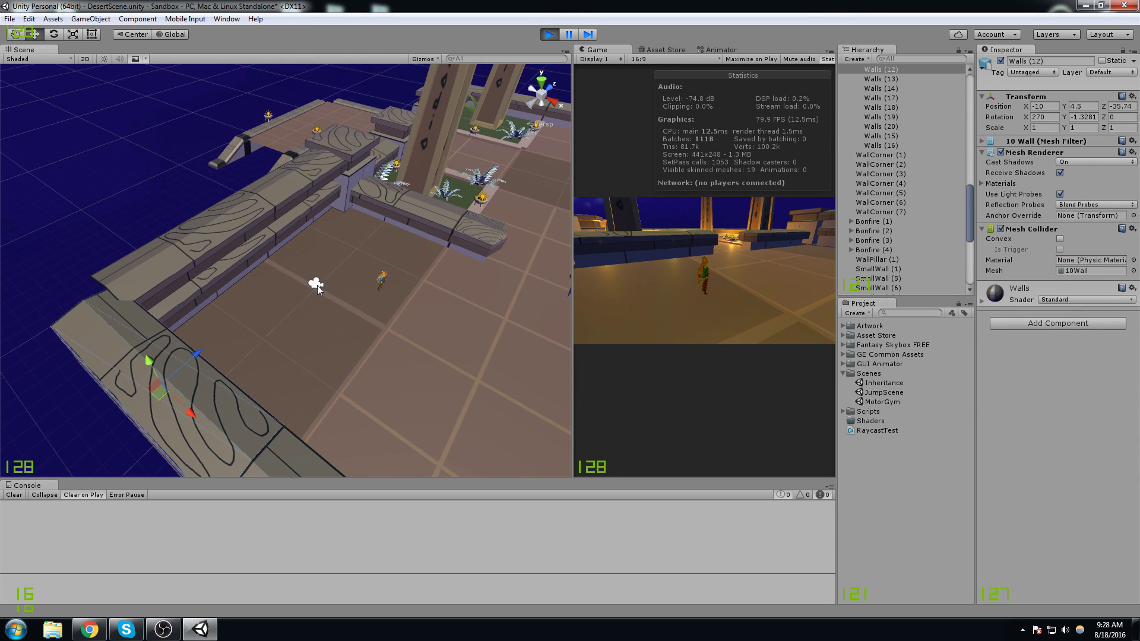
click(318, 285)
middle_drag(317, 285, 321, 333)
alt+drag(300, 329, 285, 300)
scroll(284, 298, up, 2)
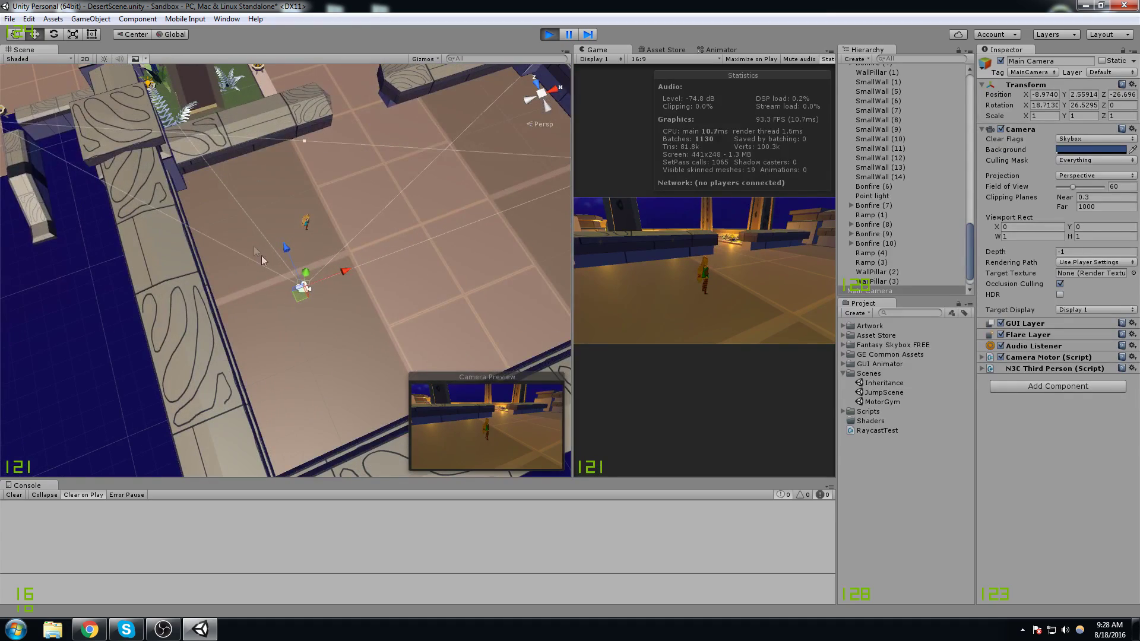
Select the Walls (13) and Walls (14) segments behind the camera and examine them in the Scene view.
alt+drag(255, 246, 122, 196)
key(alt+Tab)
alt+drag(351, 234, 268, 219)
click(193, 218)
shift+click(312, 250)
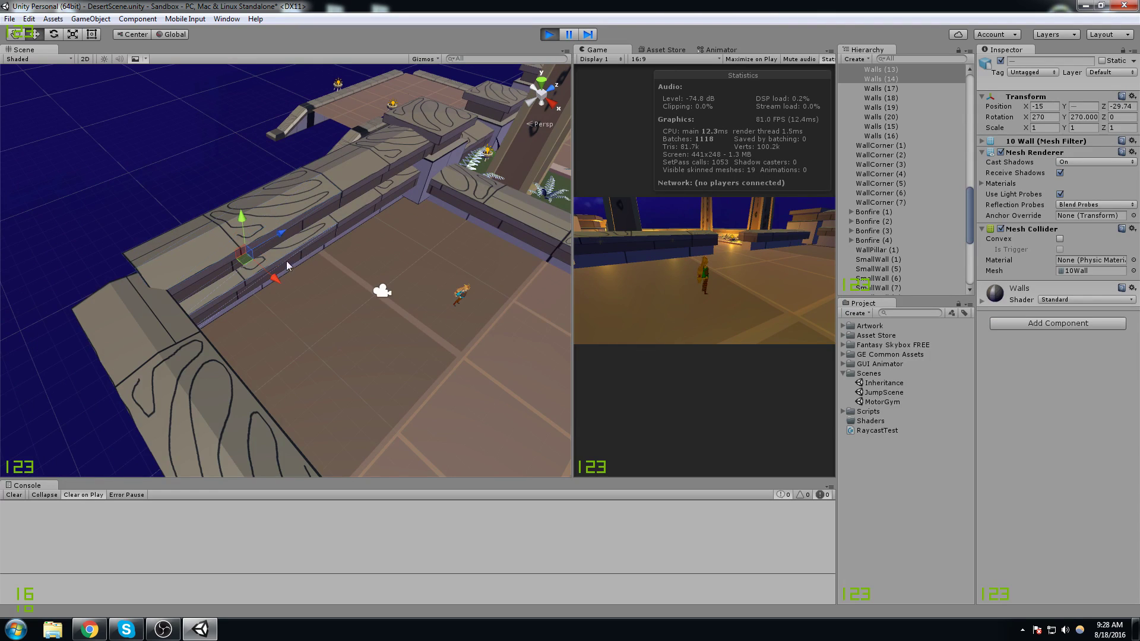
drag(254, 267, 202, 191)
middle_drag(321, 273, 274, 272)
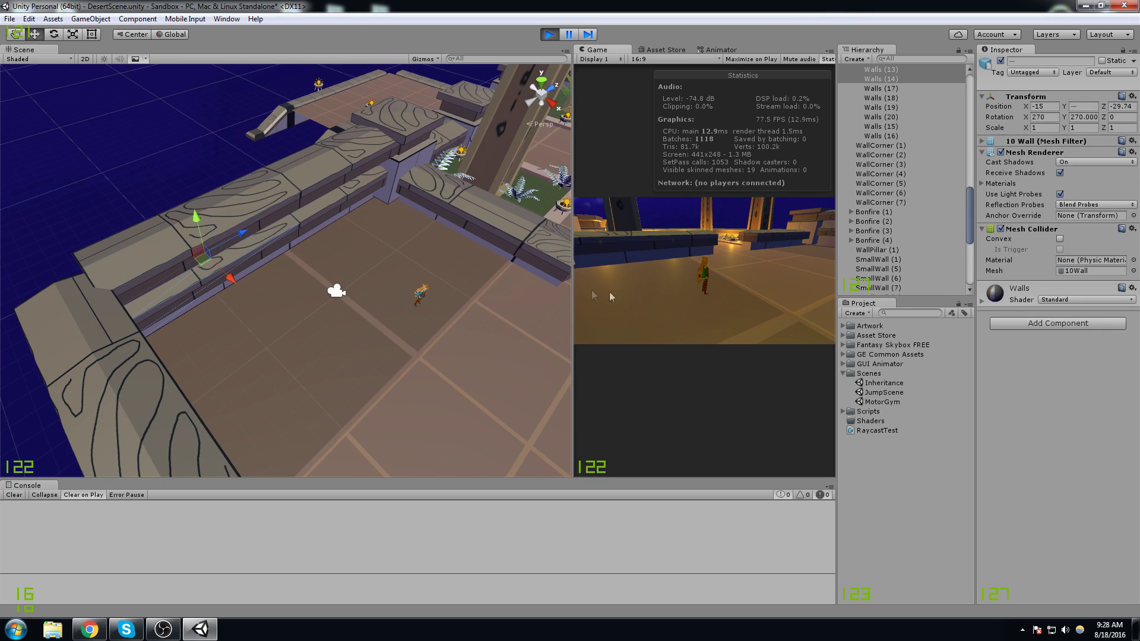
Compare the Main Camera's view with the Walls (13) segment by selecting each in turn, ending on the camera.
click(336, 291)
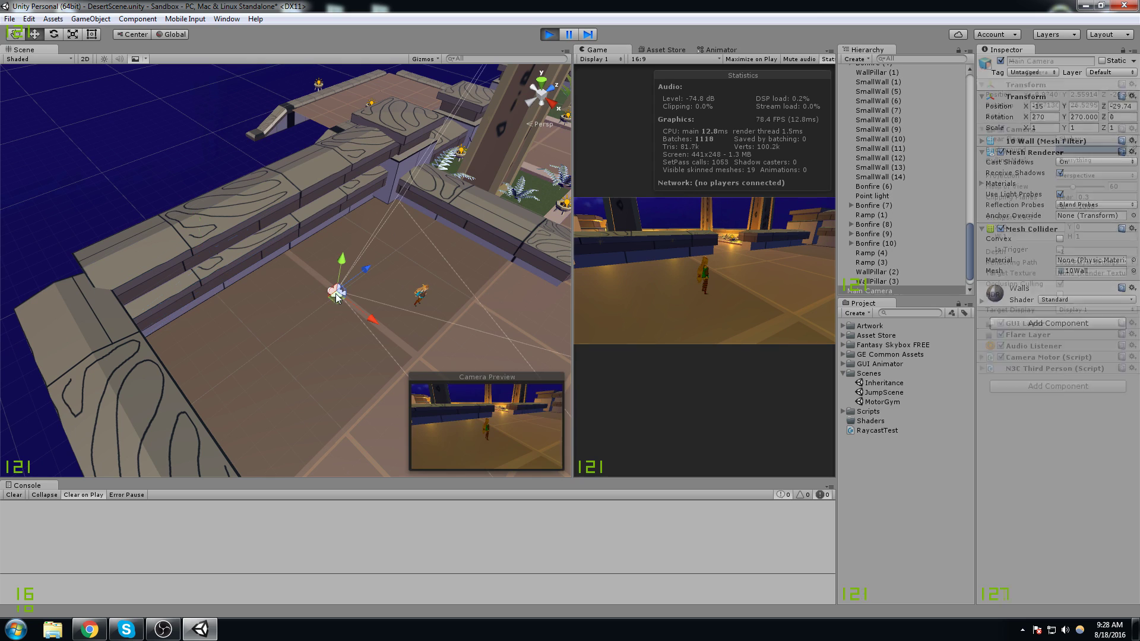
click(235, 225)
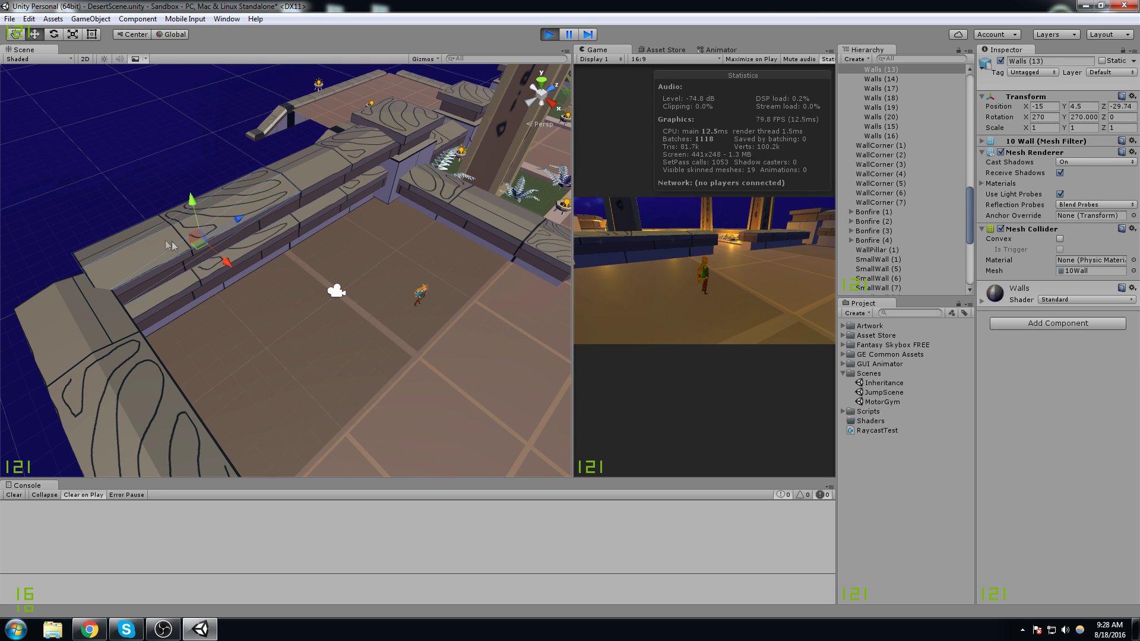
click(336, 292)
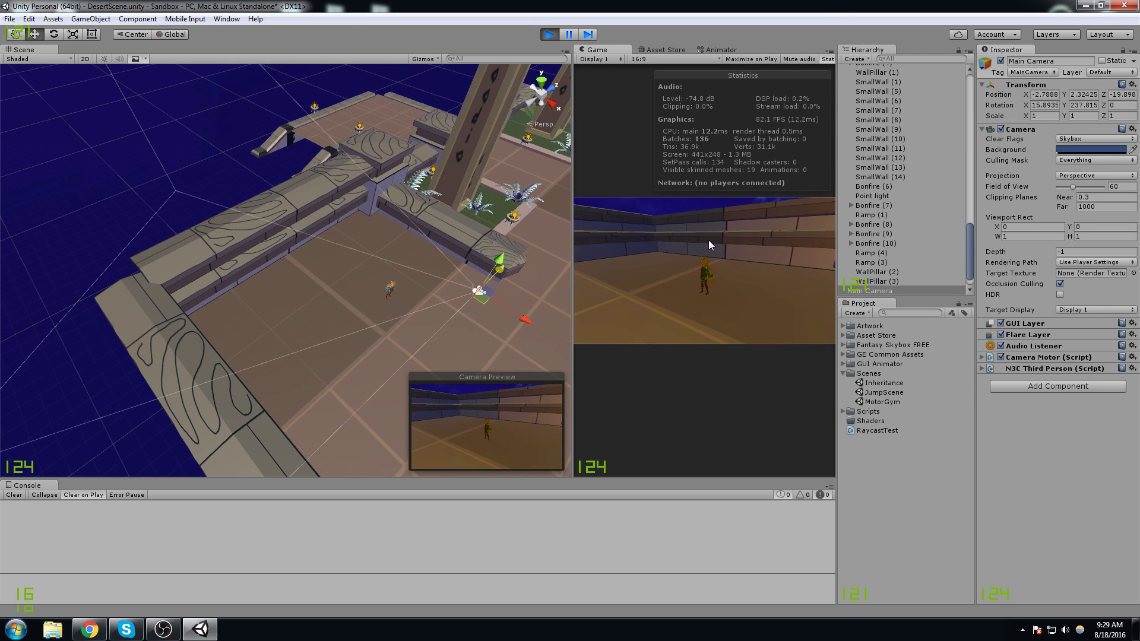
Frame the Main Camera and the stacked wall in front of it in the Scene view, and enlarge the Game view.
middle_drag(492, 218, 184, 282)
drag(315, 133, 475, 239)
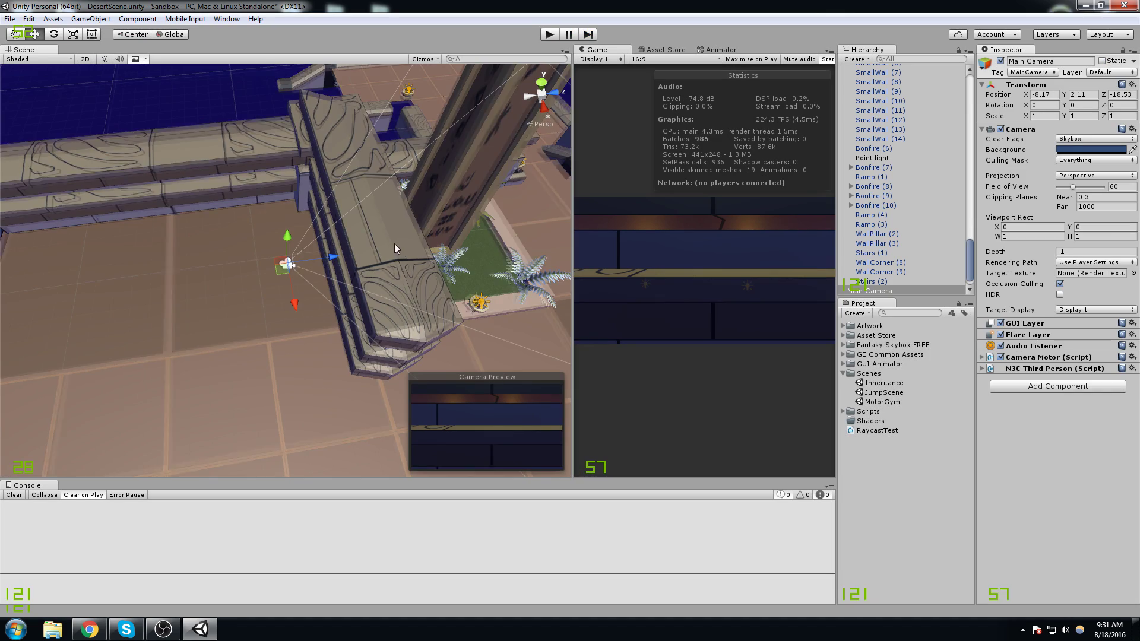
drag(321, 267, 415, 196)
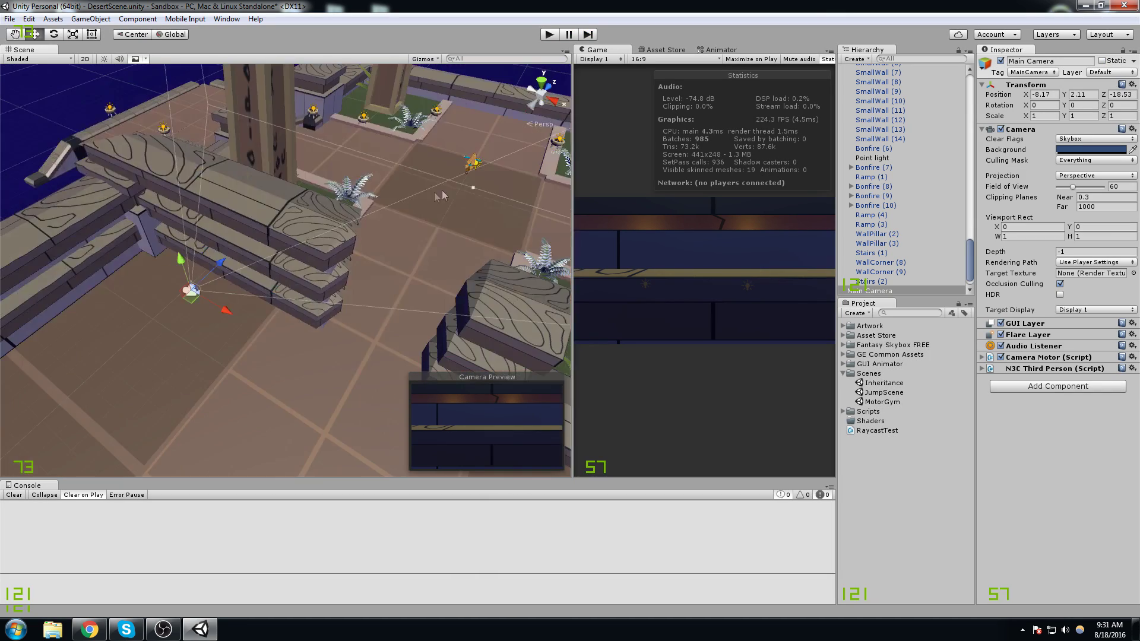
middle_drag(229, 272, 302, 243)
alt+drag(299, 245, 305, 244)
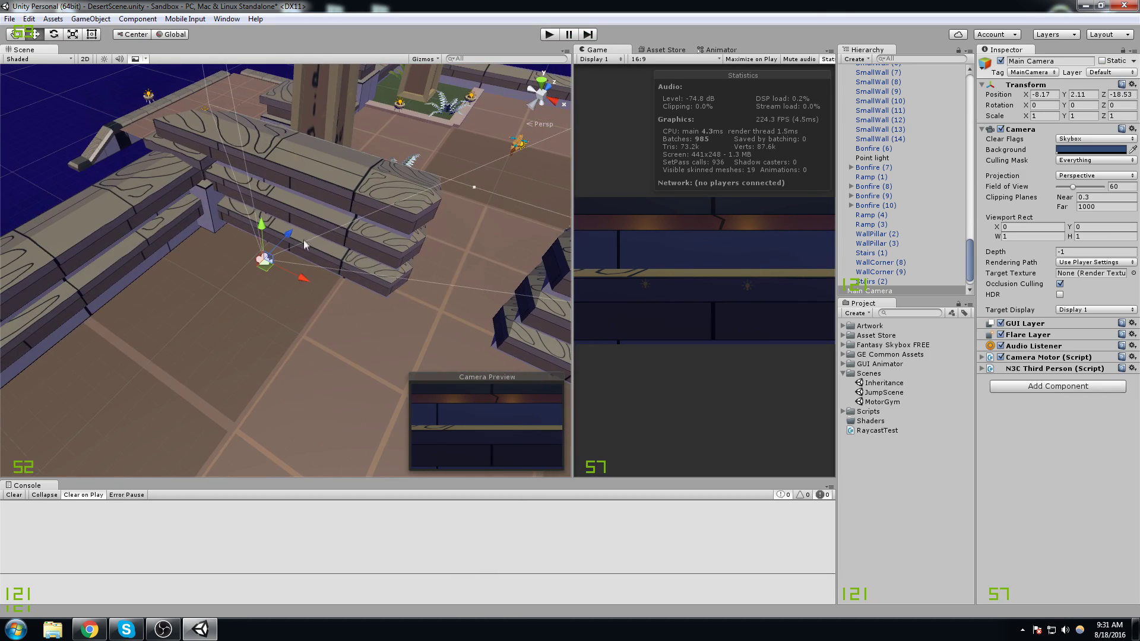
drag(571, 239, 477, 267)
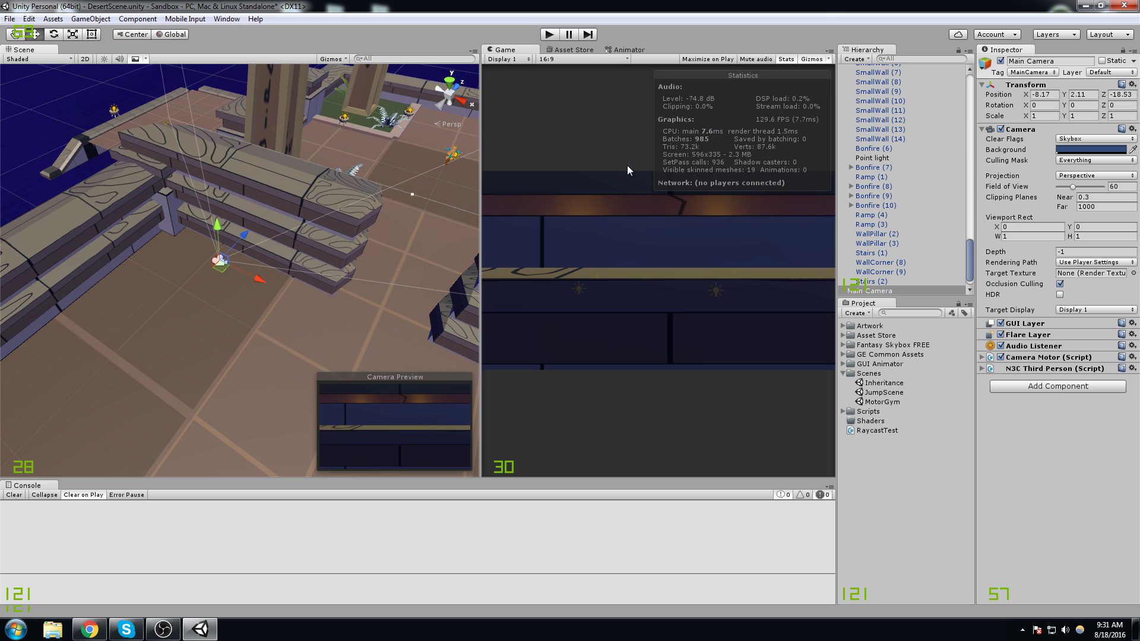
middle_drag(287, 184, 304, 187)
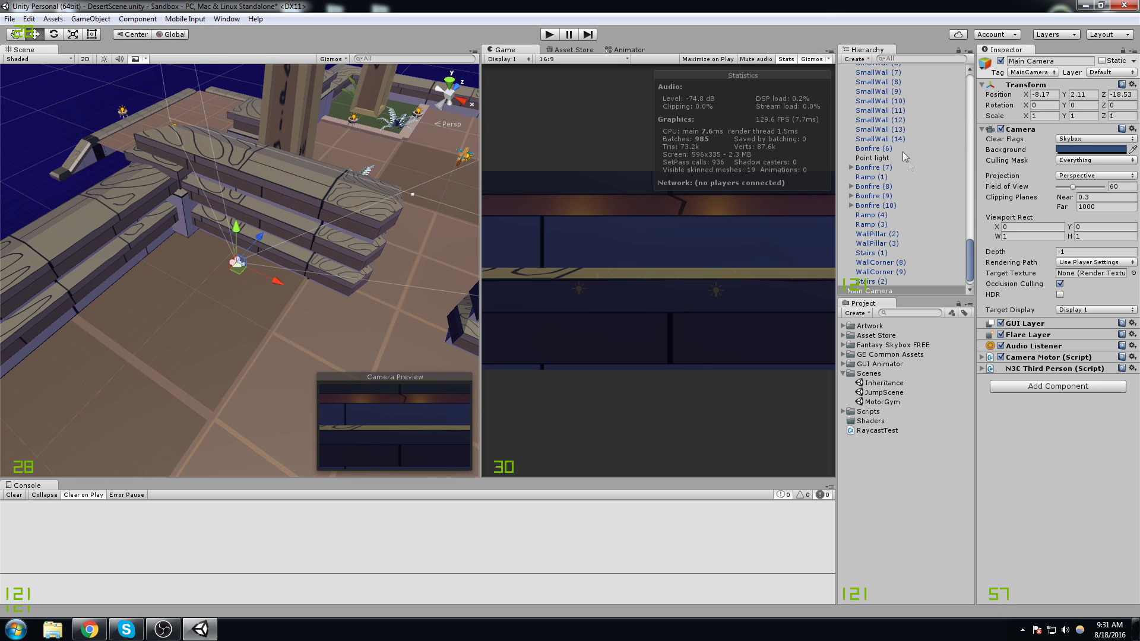
Collapse the Level object in the scene hierarchy and clear the selection.
click(903, 137)
scroll(902, 134, up, 10)
scroll(891, 131, up, 10)
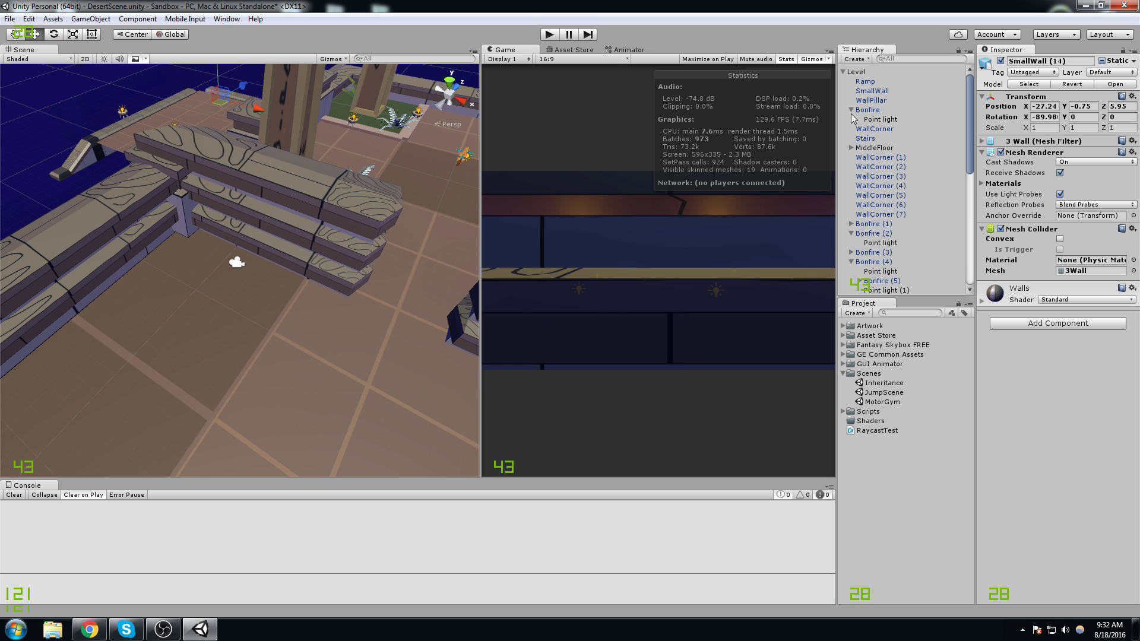
click(843, 72)
click(866, 72)
click(904, 171)
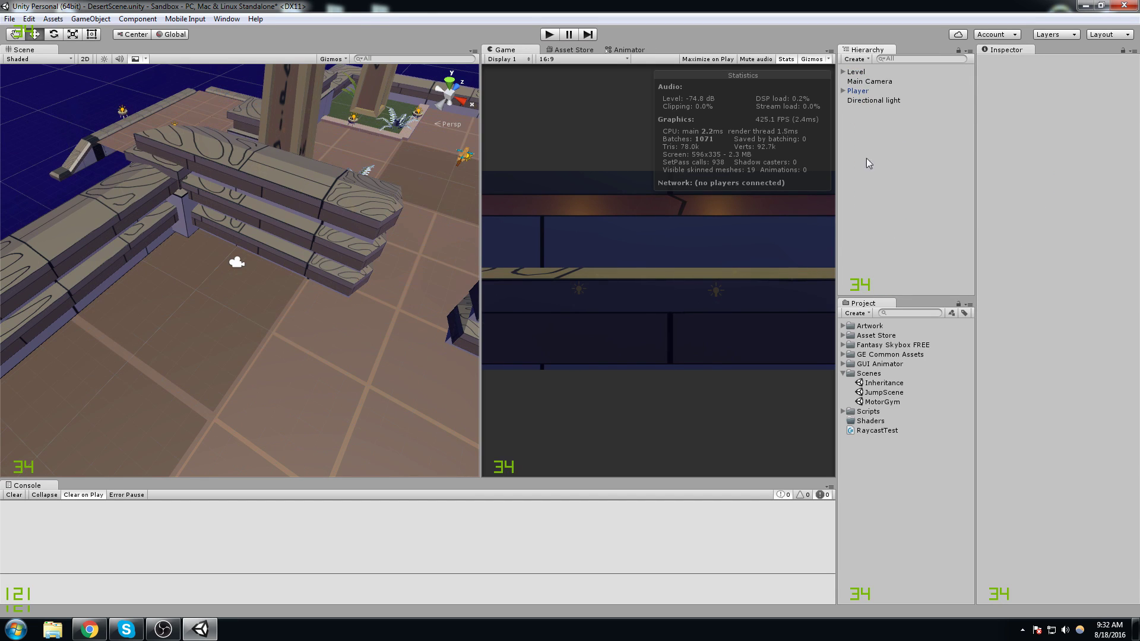
Open the Occlusion Culling window and dock it beside the Inspector.
click(229, 20)
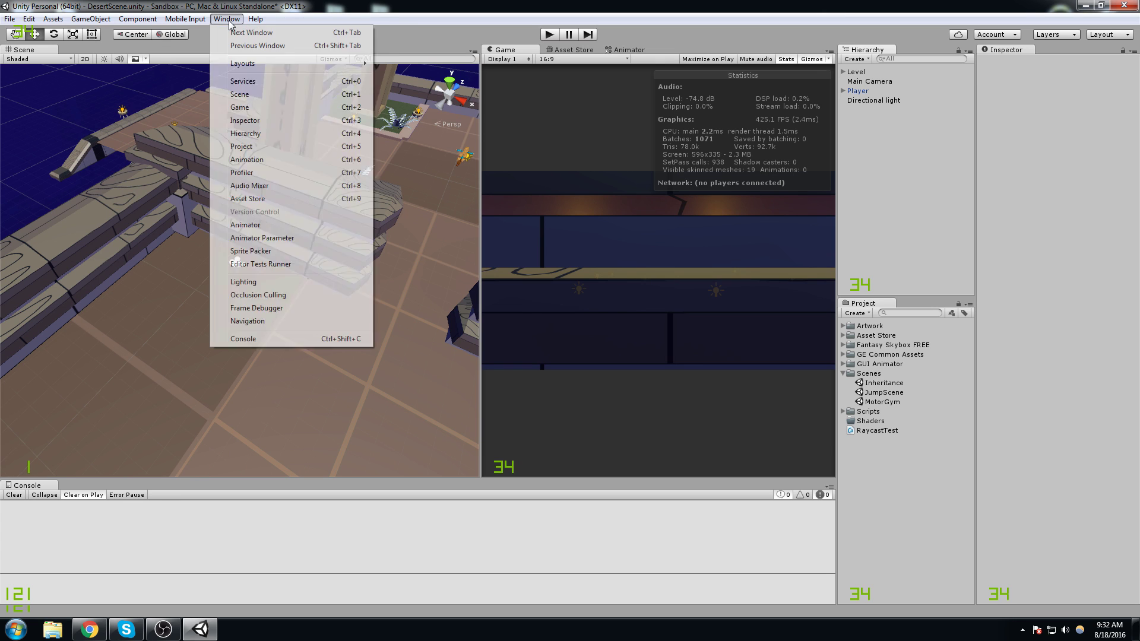
click(293, 296)
drag(1063, 50, 191, 245)
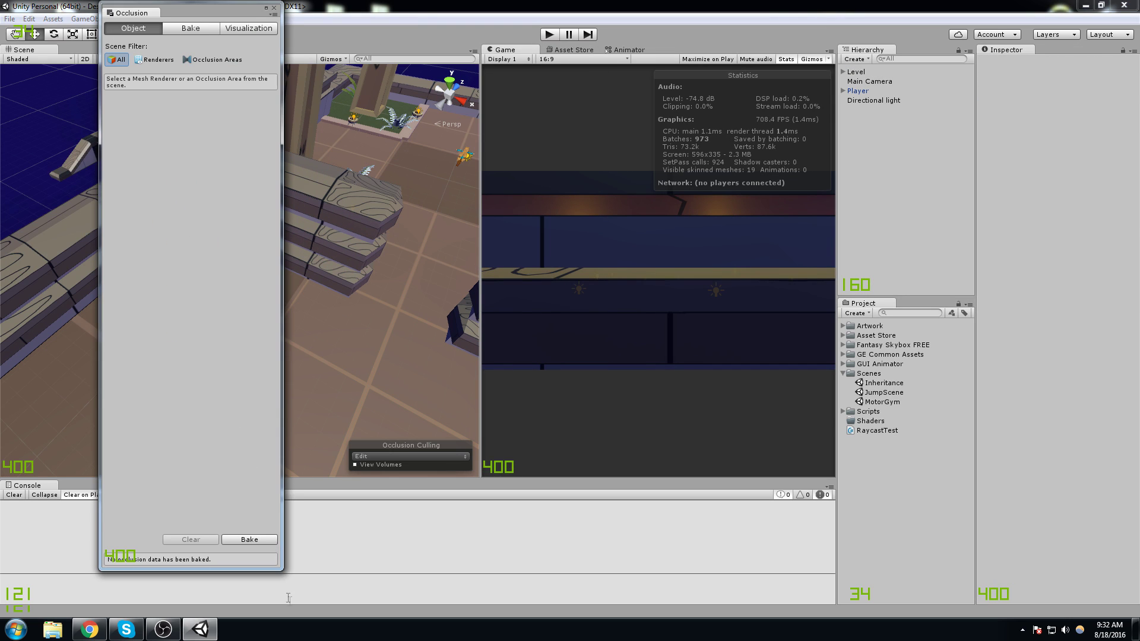
drag(280, 573, 440, 524)
drag(138, 10, 1061, 55)
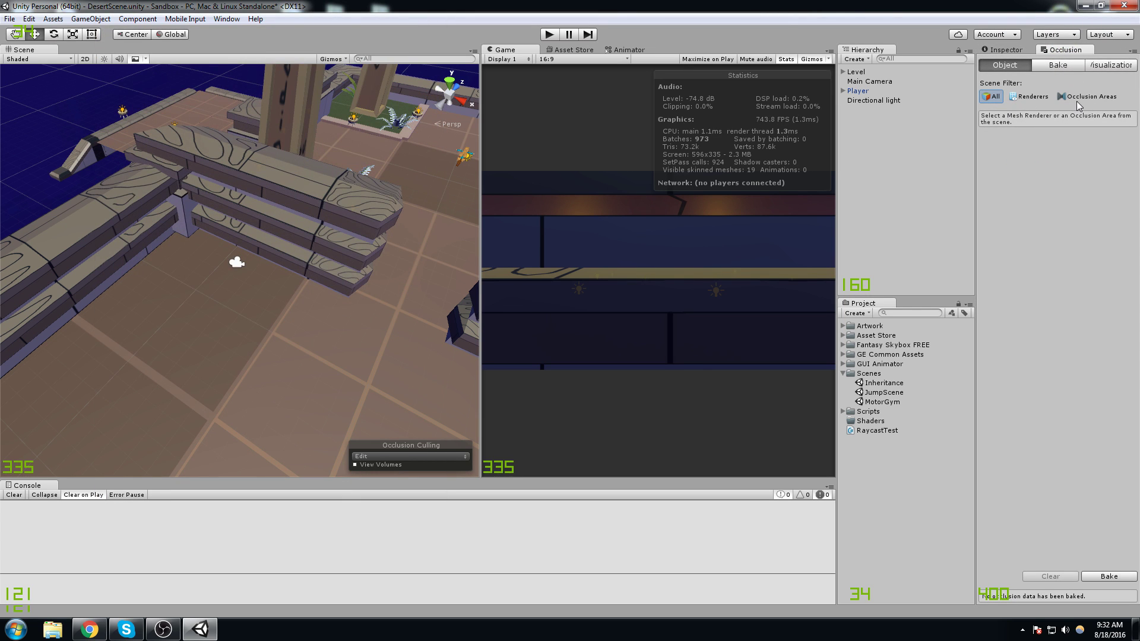
Examine the occlusion bake parameters, including Smallest Occluder and Smallest Hole, against the walls and gaps in the Scene view.
middle_drag(419, 160, 389, 178)
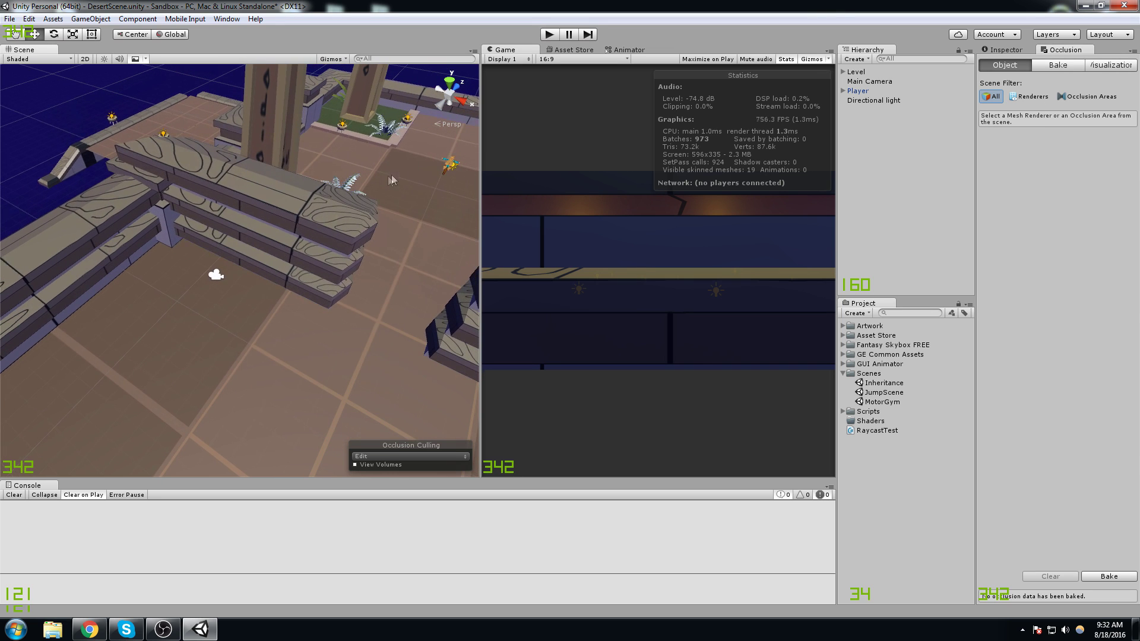
middle_drag(400, 273, 359, 280)
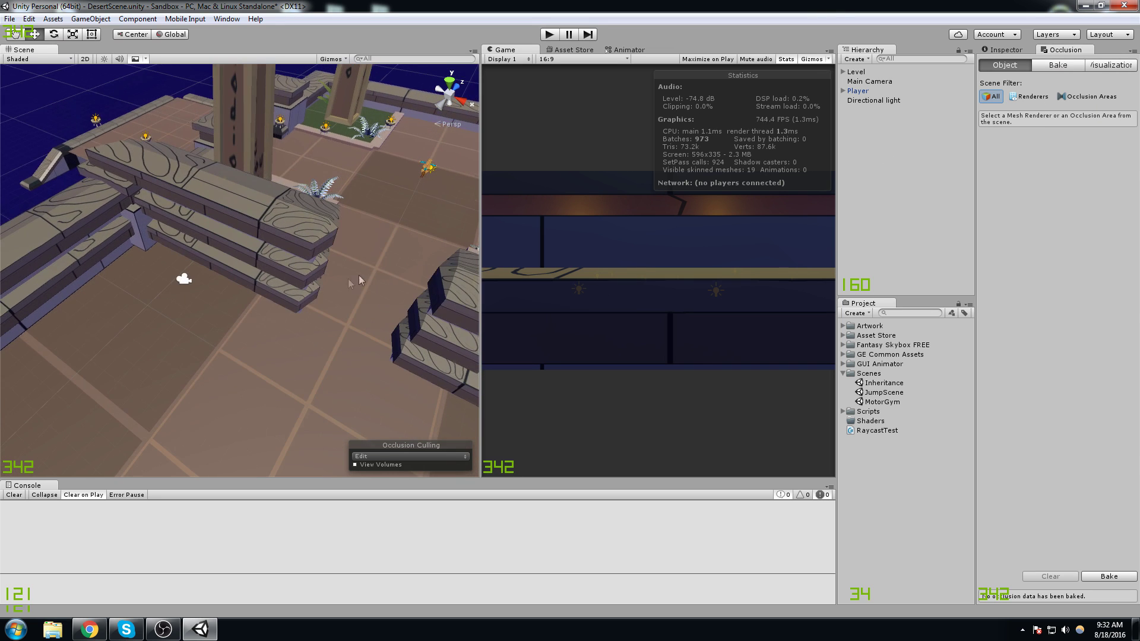
click(955, 293)
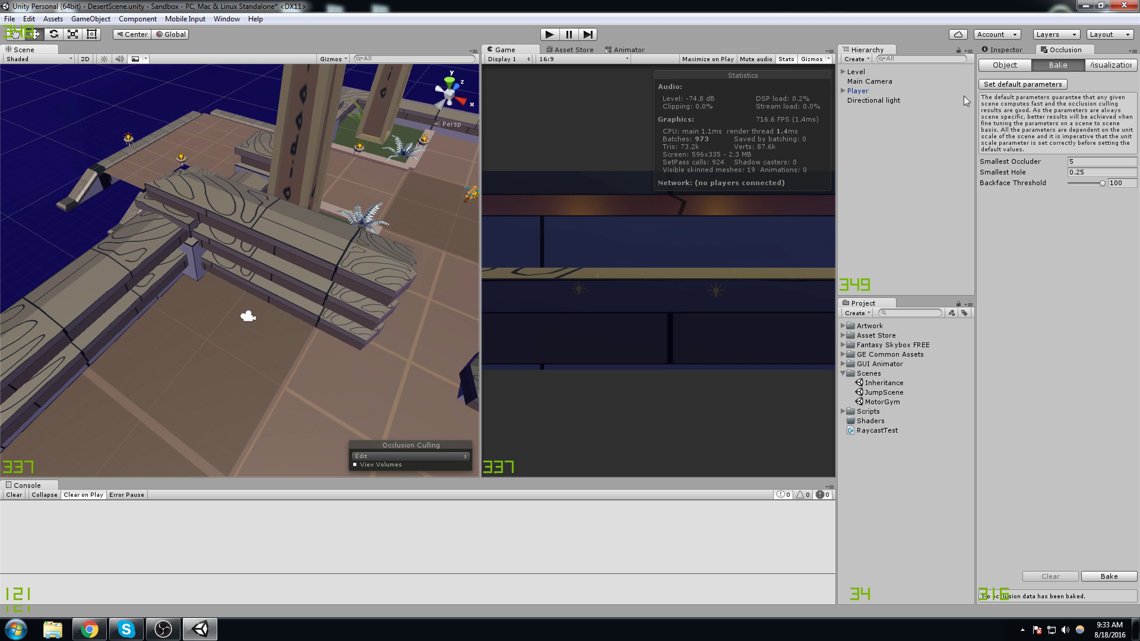
middle_drag(316, 207, 311, 154)
scroll(296, 120, down, 8)
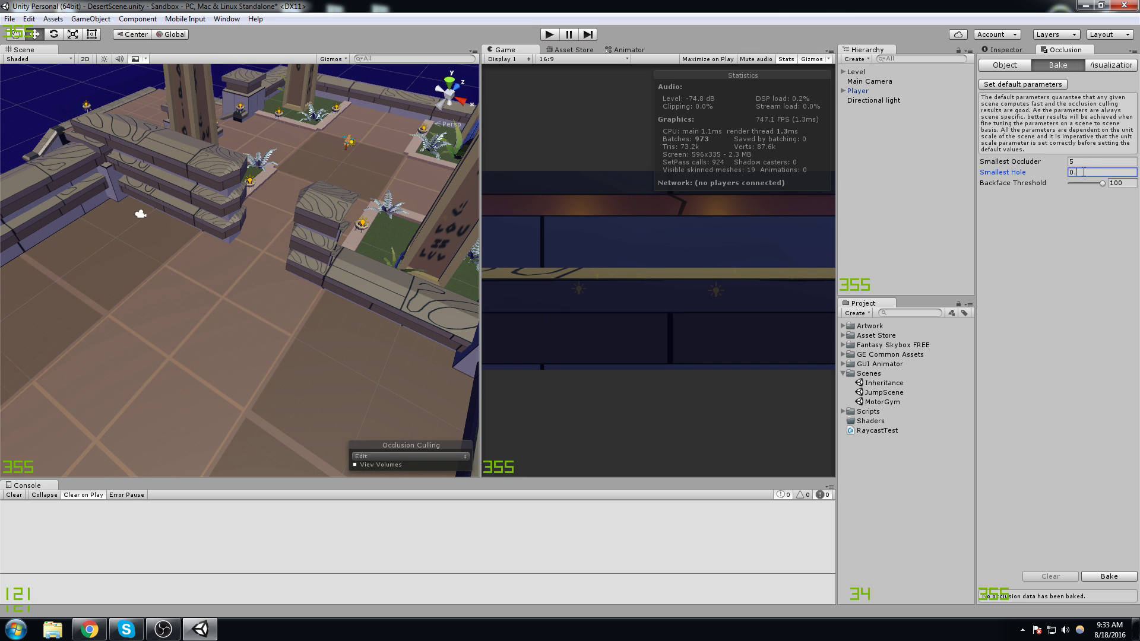
drag(338, 167, 975, 168)
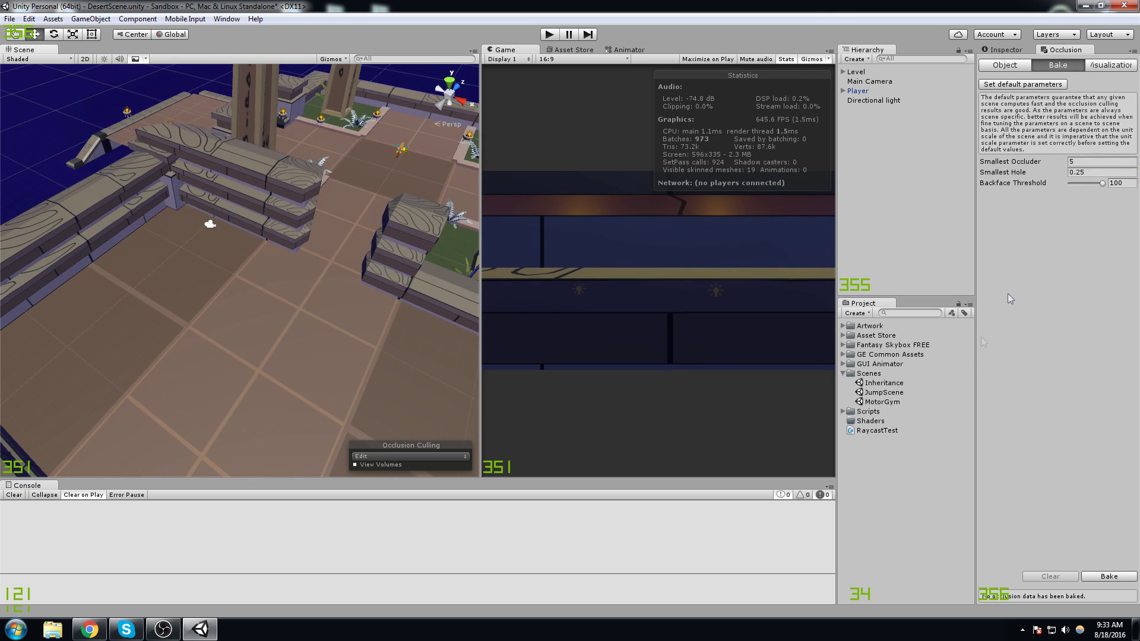
click(1013, 118)
click(1111, 65)
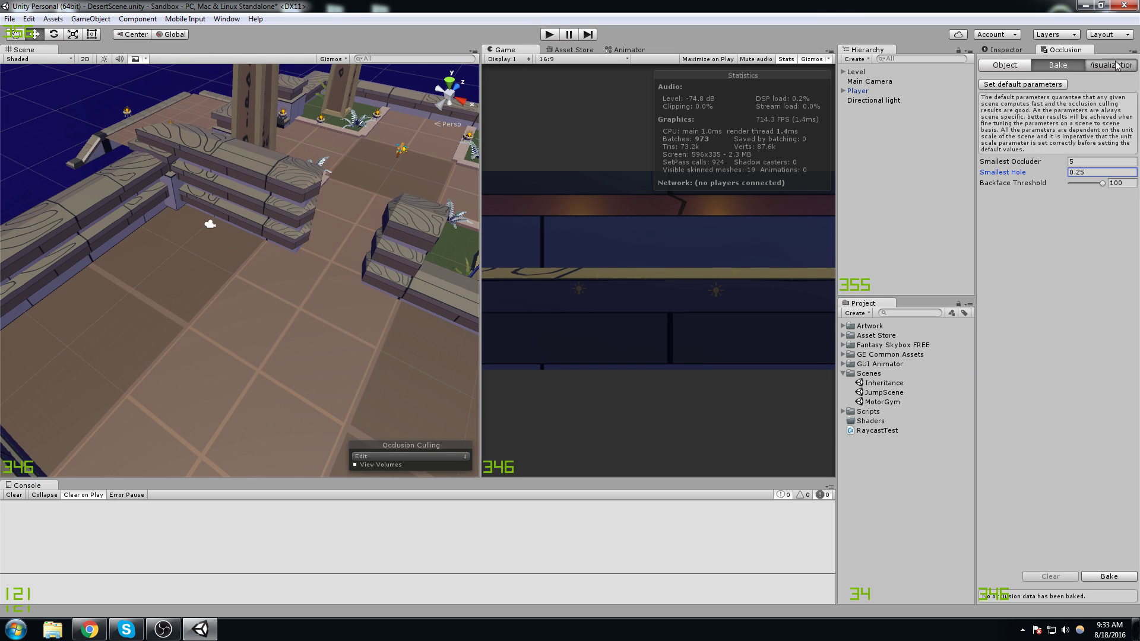
click(1073, 70)
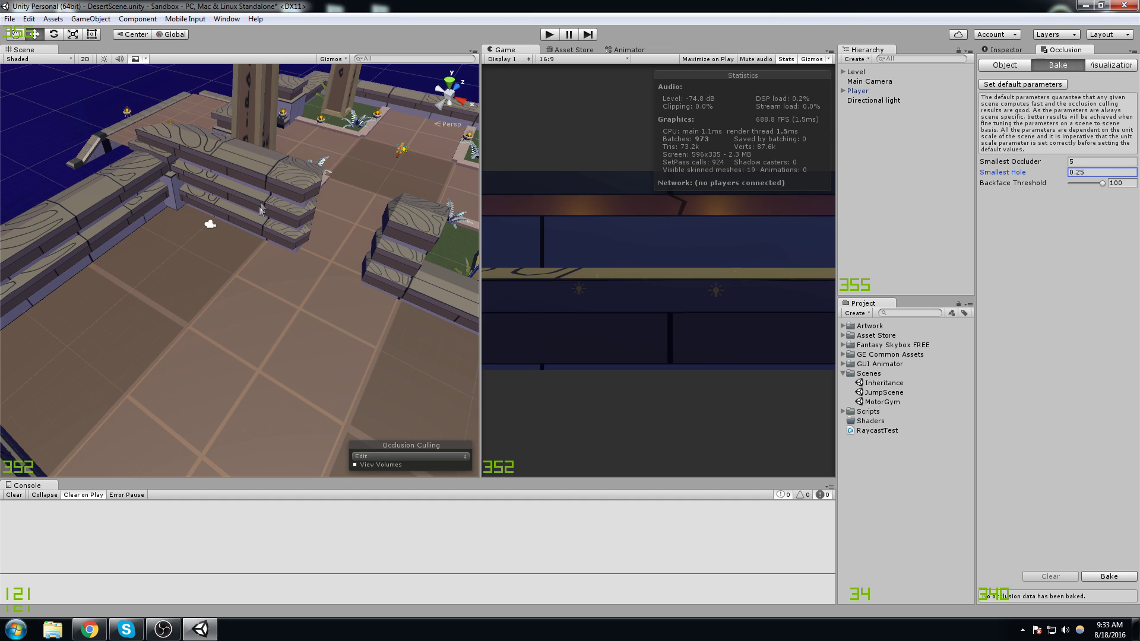
Expand the Level object and inspect the Ramp's static setting and components in the Inspector.
scroll(260, 211, down, 3)
alt+drag(220, 236, 204, 297)
middle_drag(203, 297, 431, 187)
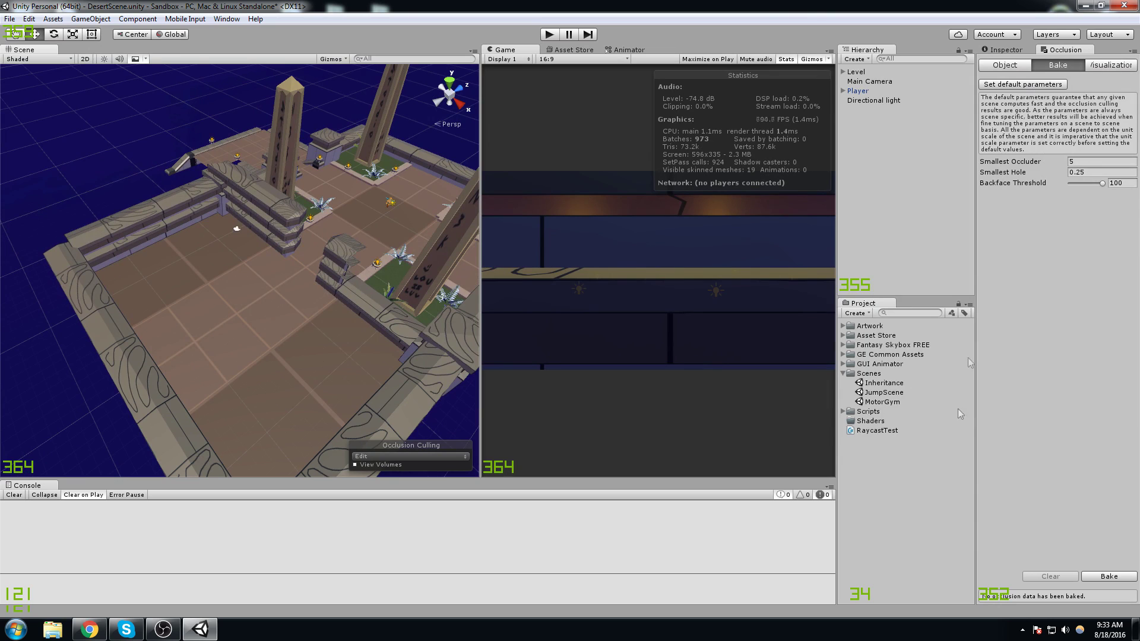
click(861, 82)
click(859, 72)
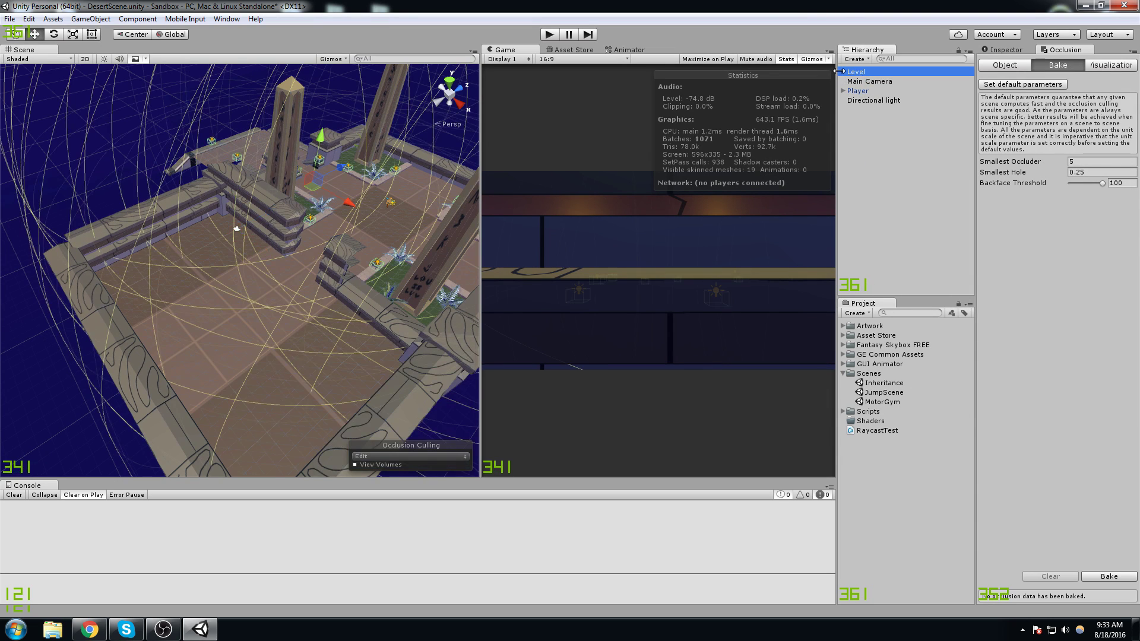
middle_drag(275, 182, 196, 240)
scroll(196, 241, up, 3)
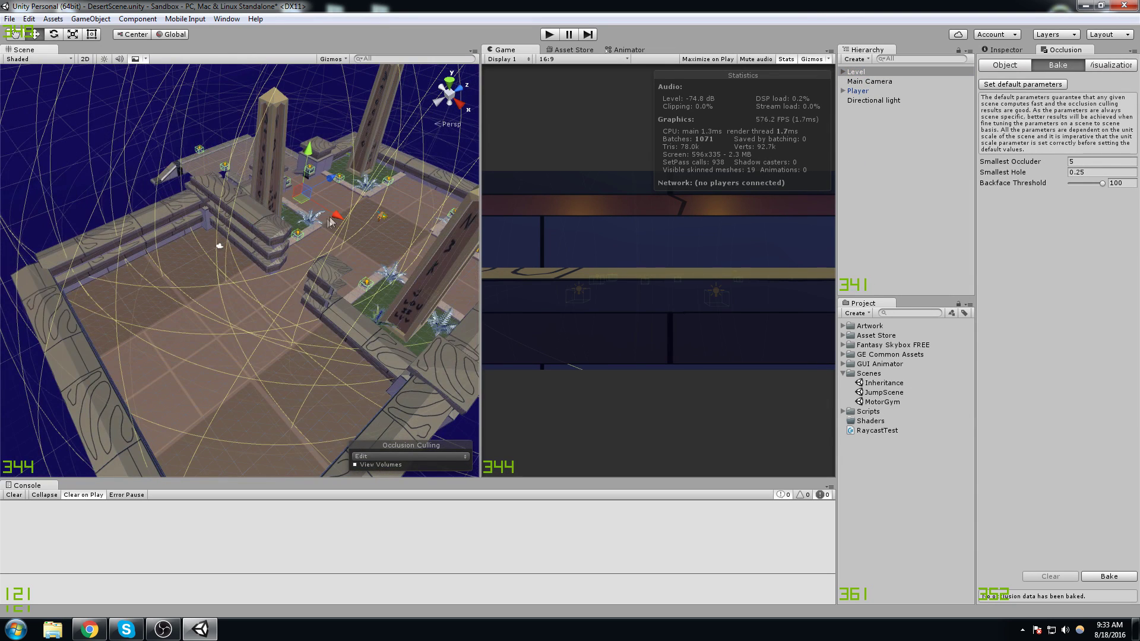
middle_drag(340, 231, 330, 237)
key(Right)
click(934, 80)
click(995, 51)
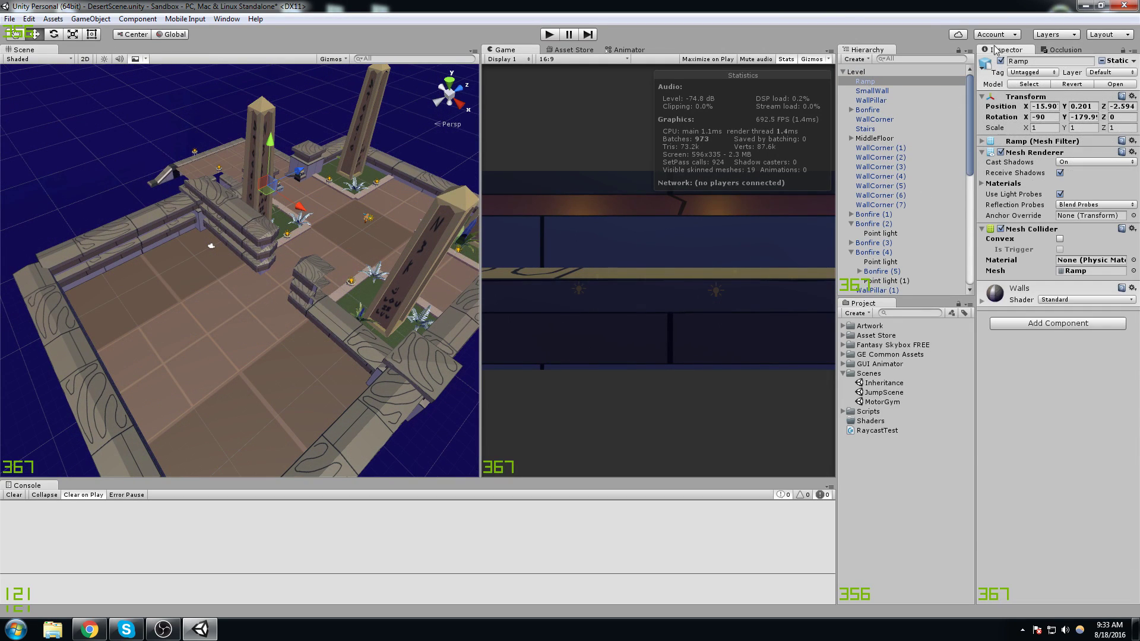
Mark the Level object as Static and apply the change to its child objects.
click(882, 72)
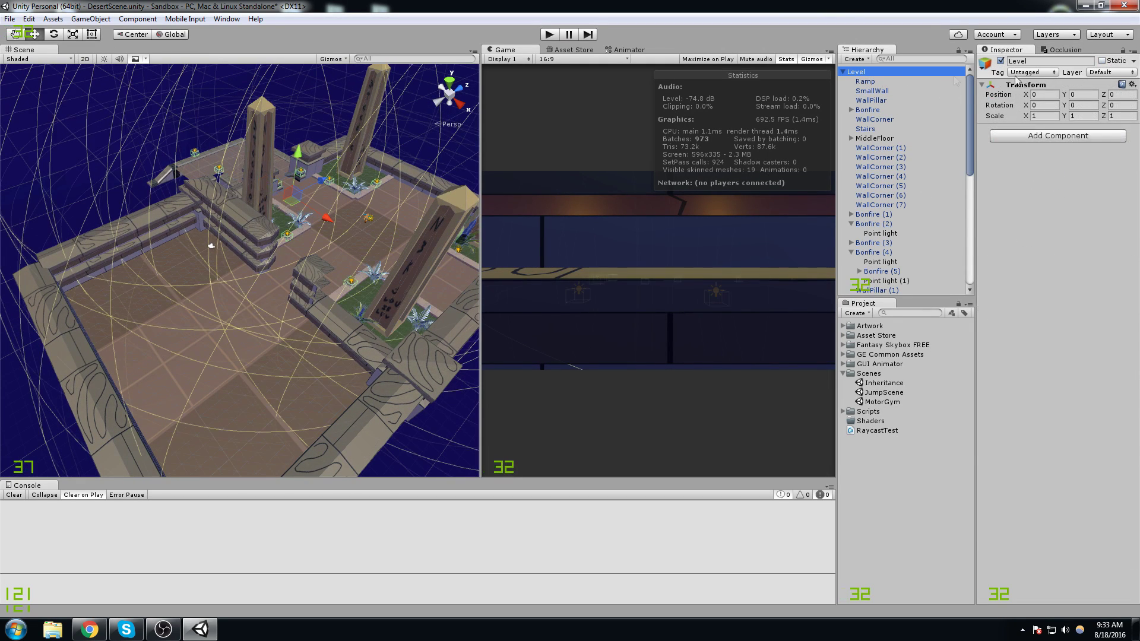
click(1101, 61)
click(509, 337)
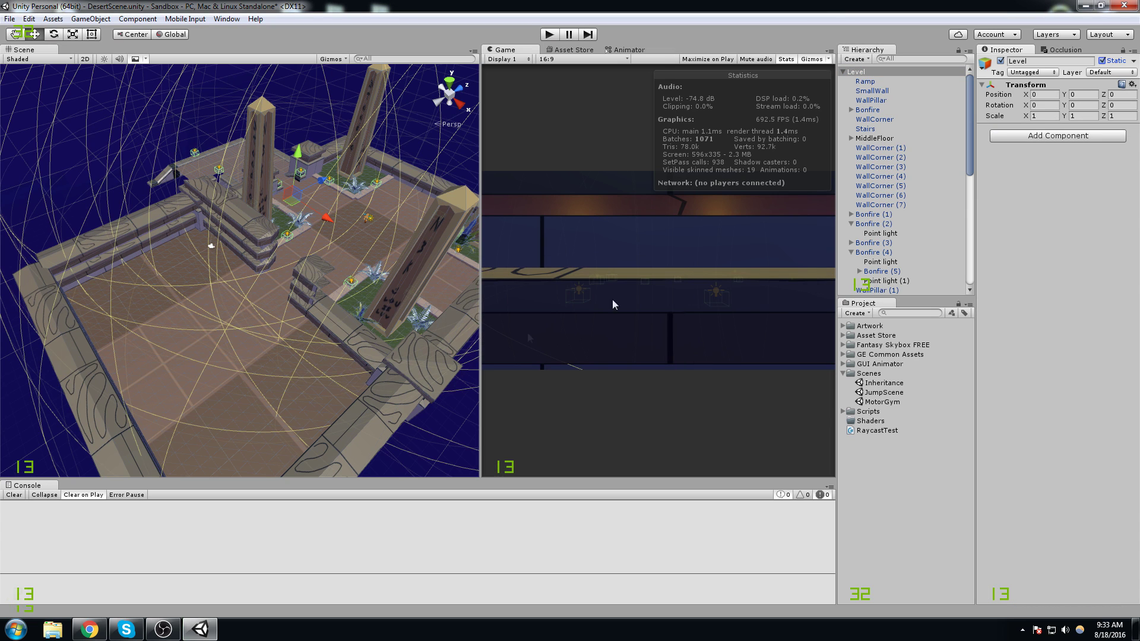
Go through Level's child objects, from the Ramp through the SmallWall pieces and back up to WallPillar, checking their Static flags.
click(866, 81)
key(Down)
key(Down)
key(Down)
key(Down)
key(Down)
key(Down)
key(Down)
key(Down)
key(Down)
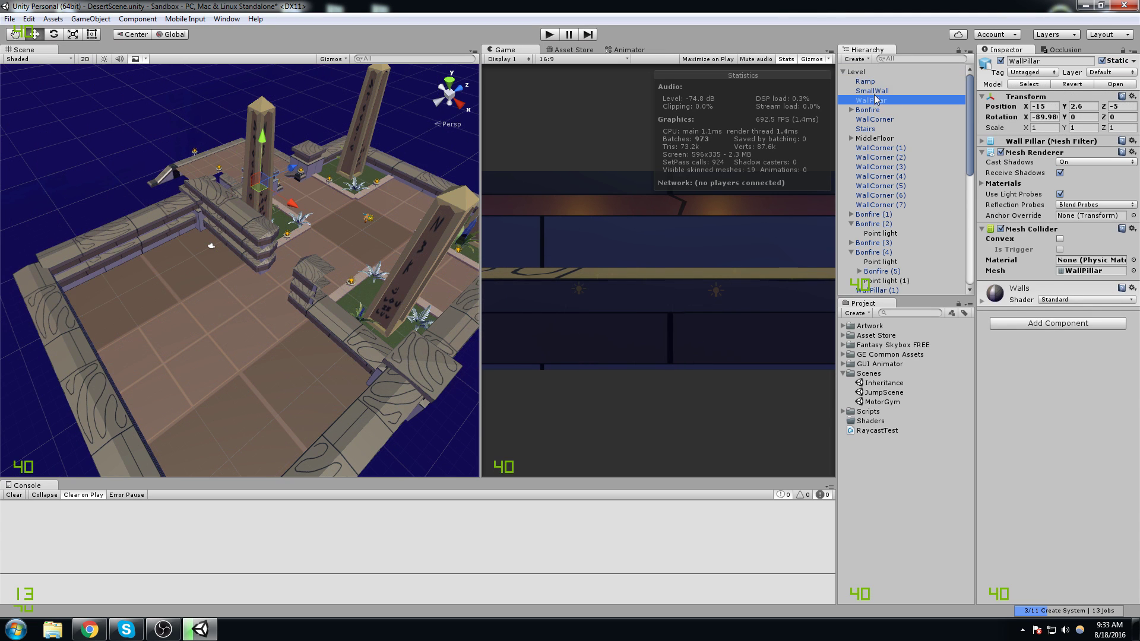
key(Down)
key(Down)
key(Down)
key(Down)
key(Down)
key(Down)
key(Down)
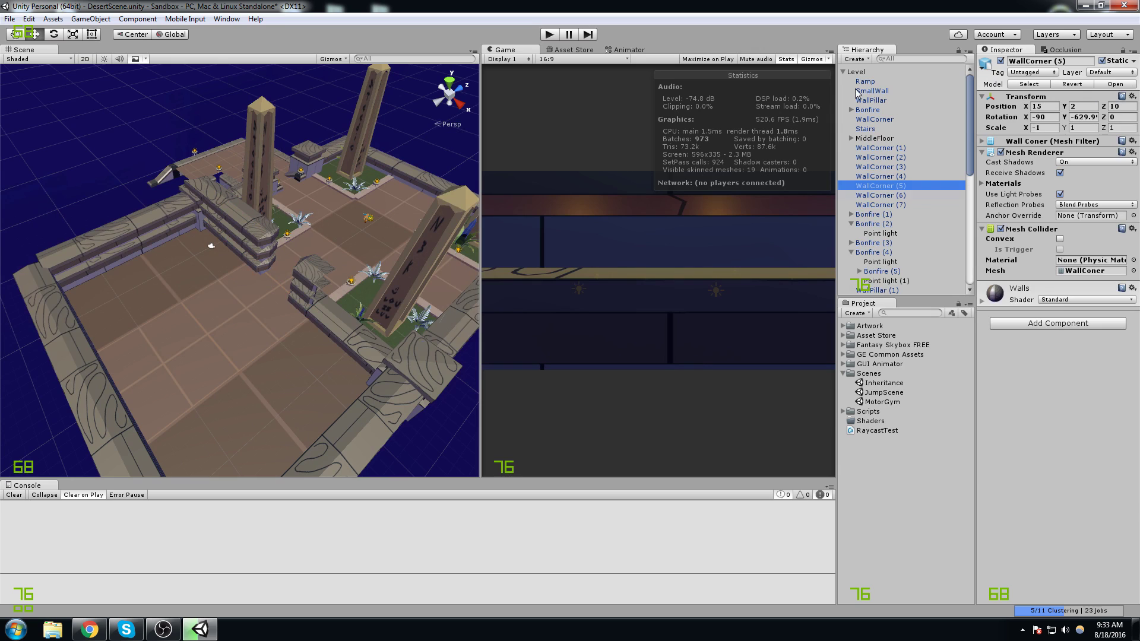
key(Down)
key(Down)
key(Down)
key(Down)
key(Down)
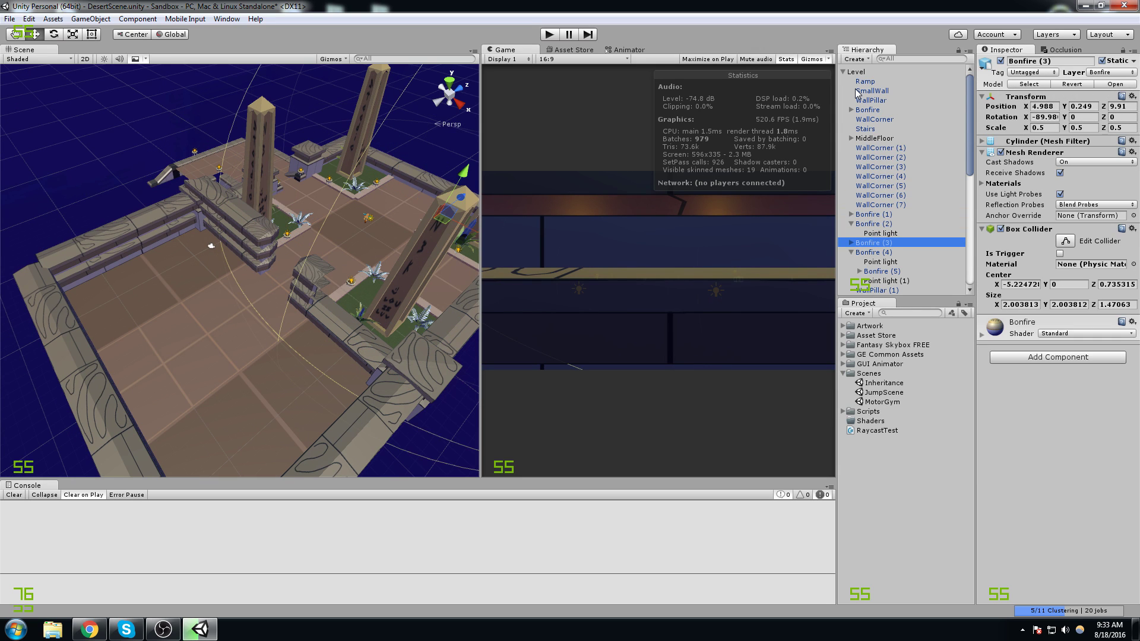
key(Down)
key(Down)
key(Down)
key(Down)
key(Down)
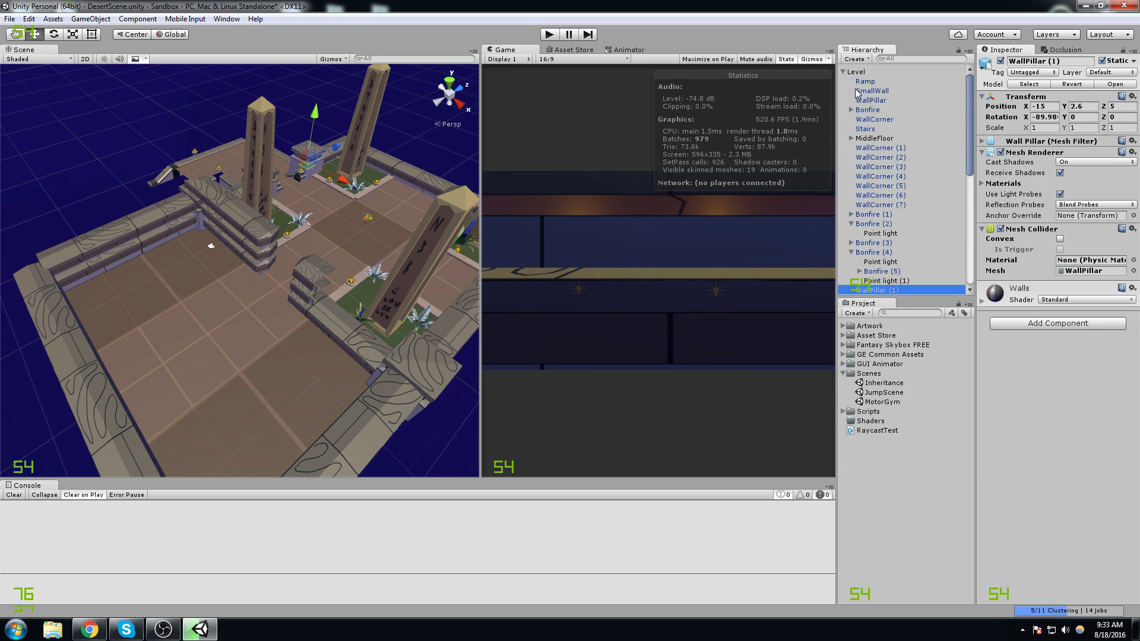
key(Down)
key(Down)
key(Down)
key(Down)
key(Down)
key(Down)
key(Down)
key(Down)
key(Down)
key(Down)
key(Down)
key(Down)
key(Down)
key(Down)
key(Down)
key(Down)
key(Down)
key(Down)
key(Down)
key(Down)
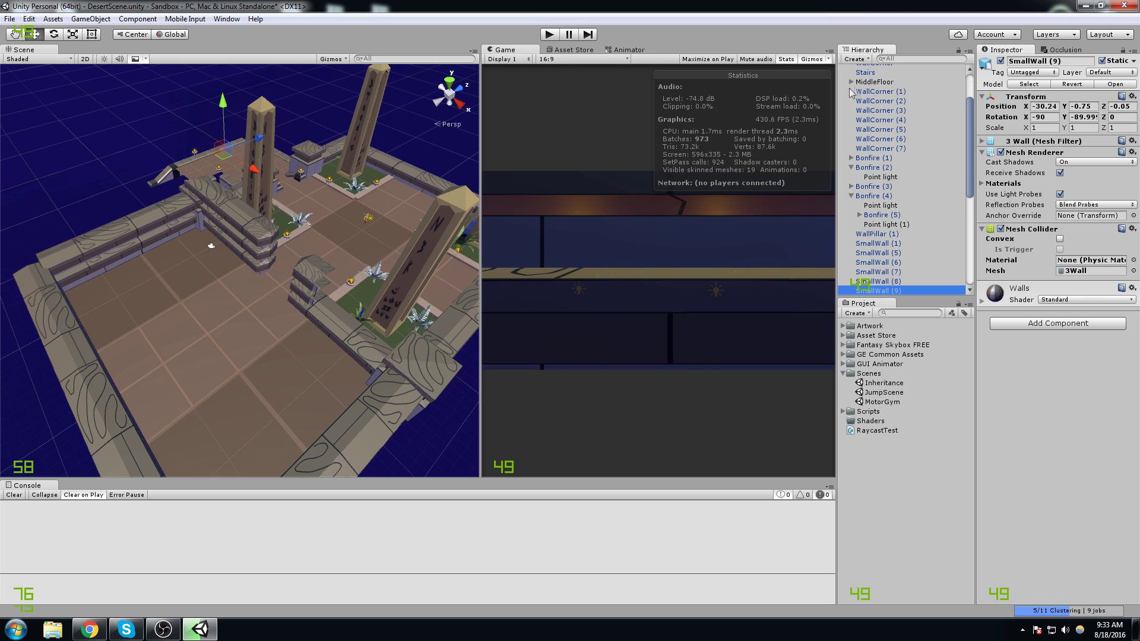
key(Up)
key(Up)
key(Up)
key(Up)
key(Up)
key(Up)
key(Up)
key(Up)
key(Up)
key(Up)
key(Up)
key(Up)
key(Up)
key(Up)
key(Up)
key(Up)
key(Up)
key(Up)
key(Up)
key(Up)
key(Up)
key(Up)
key(Up)
key(Up)
key(Up)
key(Up)
key(Up)
key(Up)
key(Up)
key(Up)
key(Up)
key(Up)
key(Up)
key(Up)
key(Up)
key(Up)
key(Up)
key(Up)
key(Up)
key(Up)
key(Up)
key(Up)
key(Up)
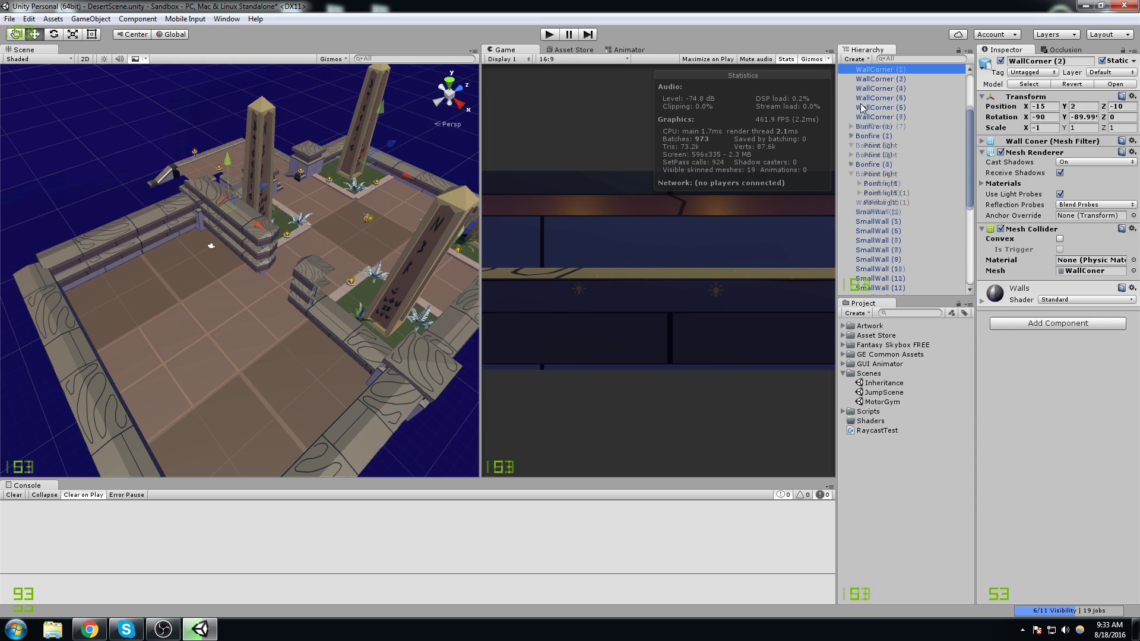
key(Up)
key(Up)
key(Up)
key(Up)
key(Up)
key(Up)
key(Up)
middle_drag(9, 316, 76, 317)
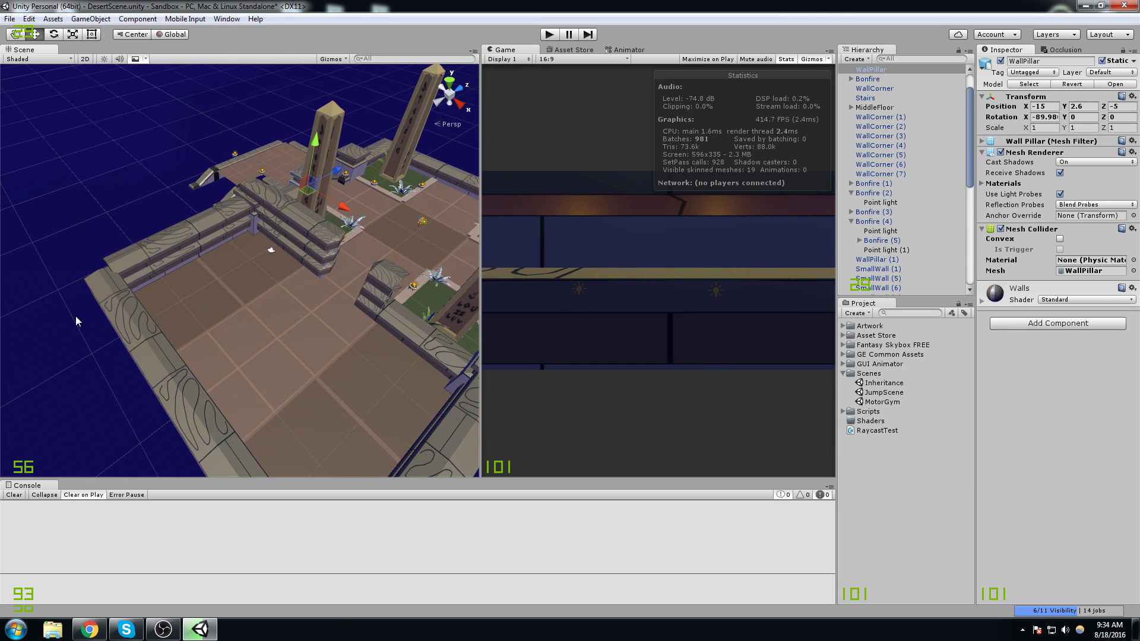
Check the Static flag on WallCorner (9) and bake the scene's occlusion culling data.
scroll(76, 316, up, 5)
middle_drag(244, 252, 196, 274)
click(253, 250)
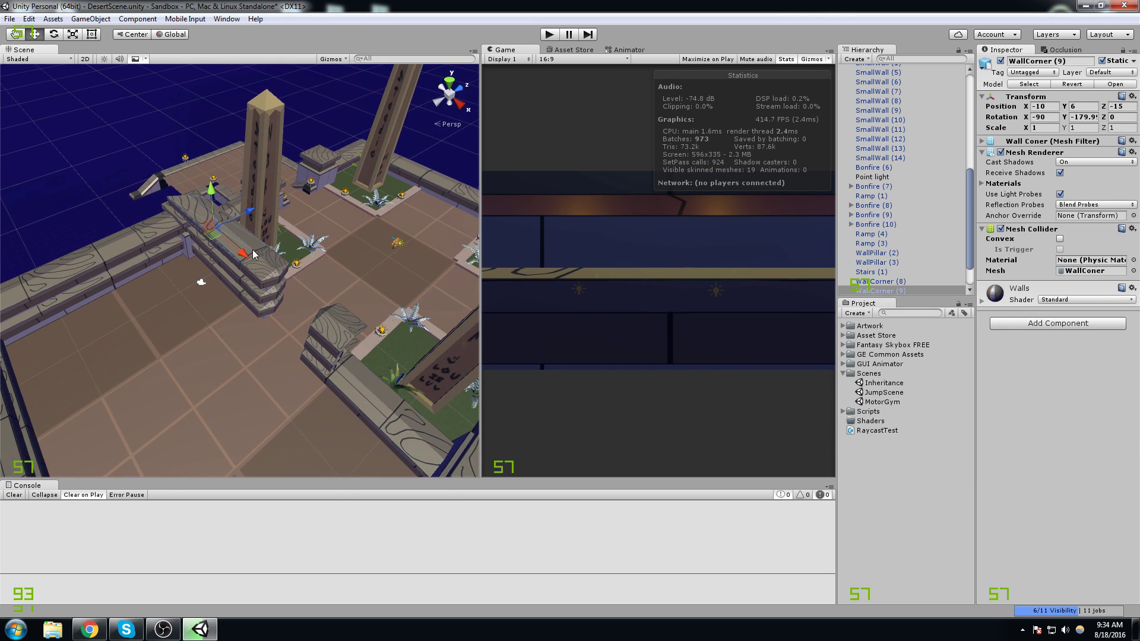
scroll(918, 101, up, 3)
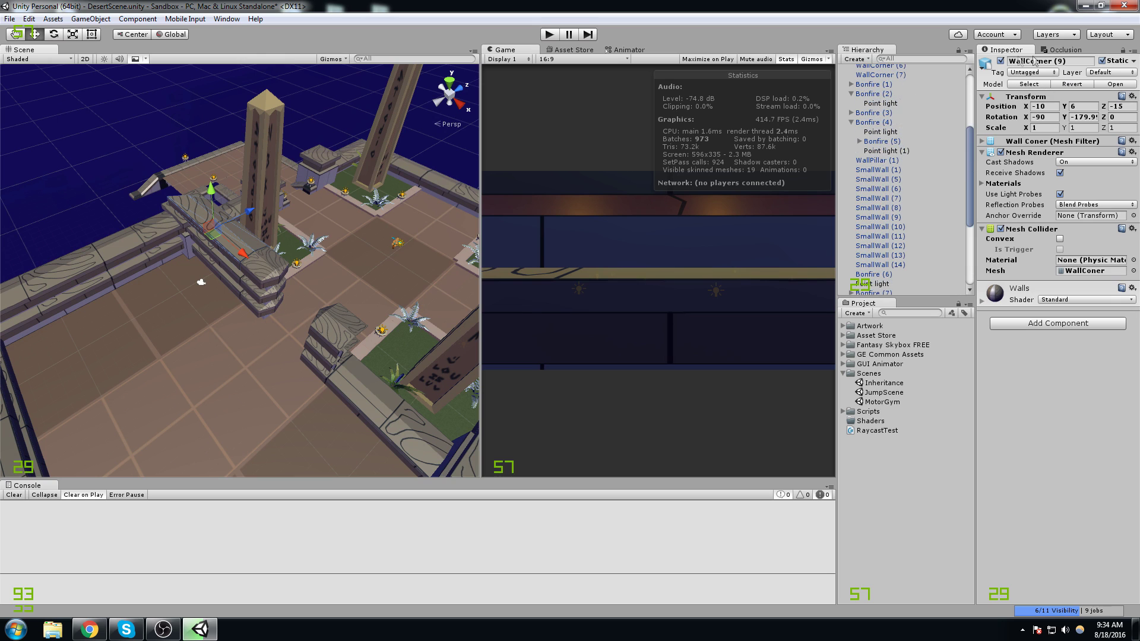
click(1063, 51)
click(1120, 578)
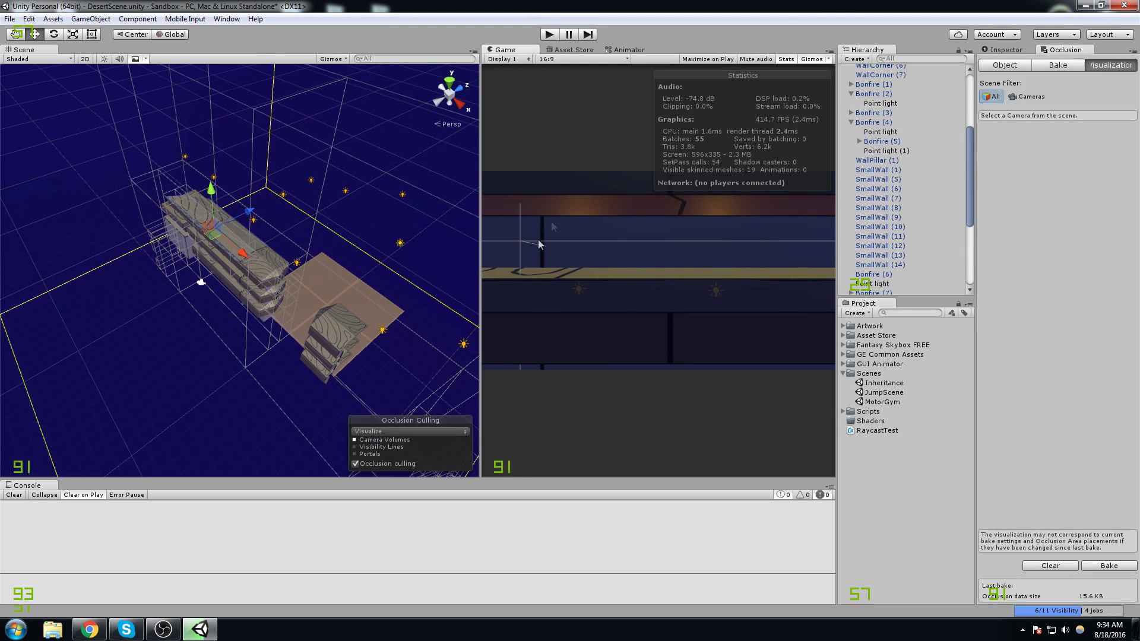
Examine the culled level geometry and the camera volumes in the Scene view from several angles.
middle_drag(324, 282, 370, 239)
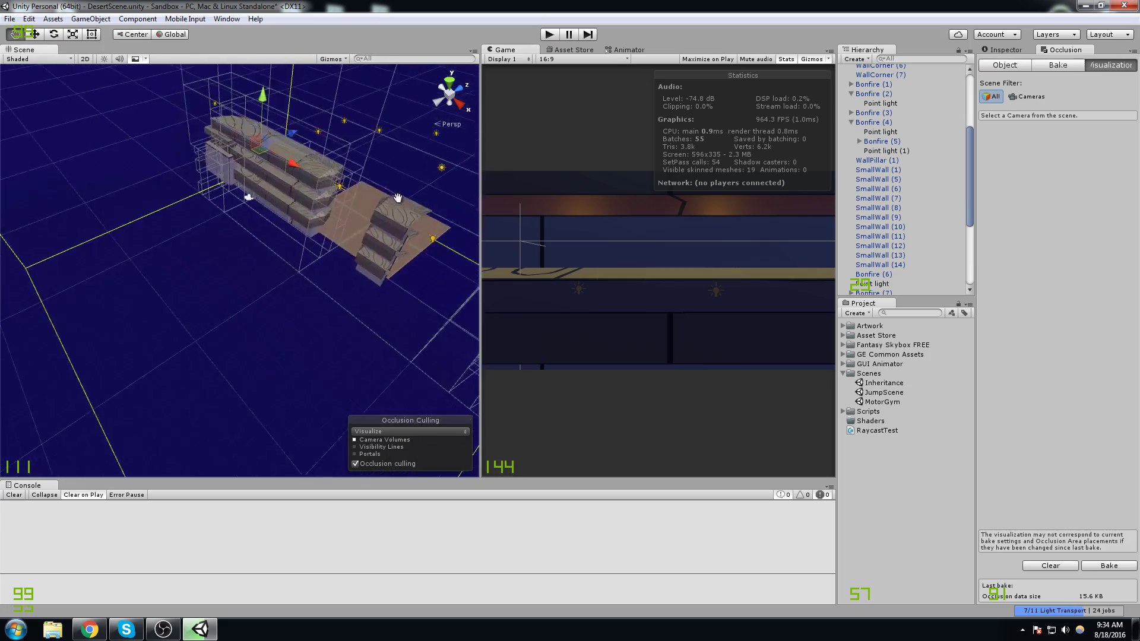
scroll(386, 219, down, 3)
right_drag(370, 239, 358, 241)
middle_drag(358, 240, 315, 263)
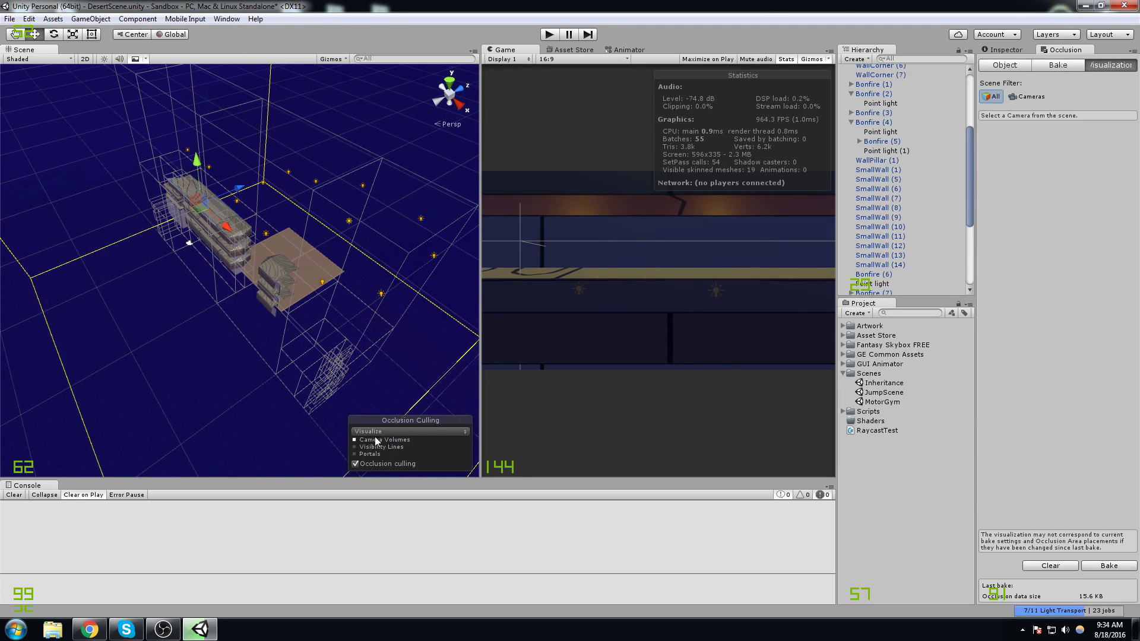
middle_drag(362, 295, 393, 285)
right_drag(393, 285, 301, 282)
scroll(294, 281, down, 4)
middle_drag(288, 280, 220, 286)
scroll(202, 288, up, 4)
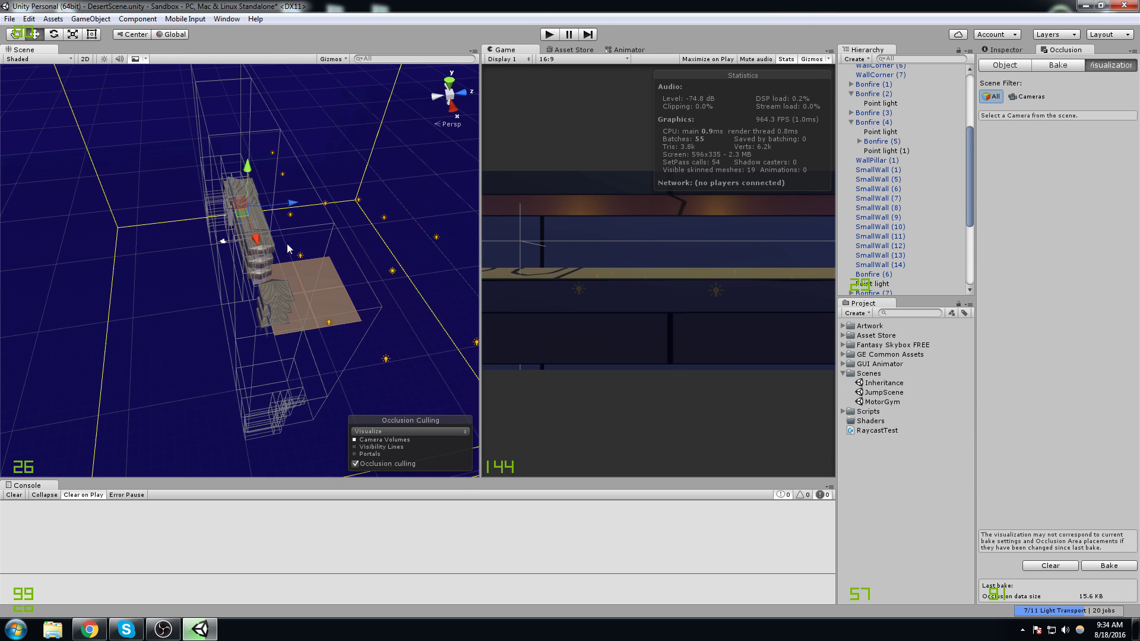
Select the Main Camera and move it back from the wall so that it views the wall and surrounding floor.
scroll(244, 262, up, 3)
click(203, 228)
click(212, 222)
middle_drag(213, 222, 184, 237)
alt+drag(184, 237, 339, 220)
middle_drag(339, 219, 312, 235)
alt+drag(311, 235, 380, 226)
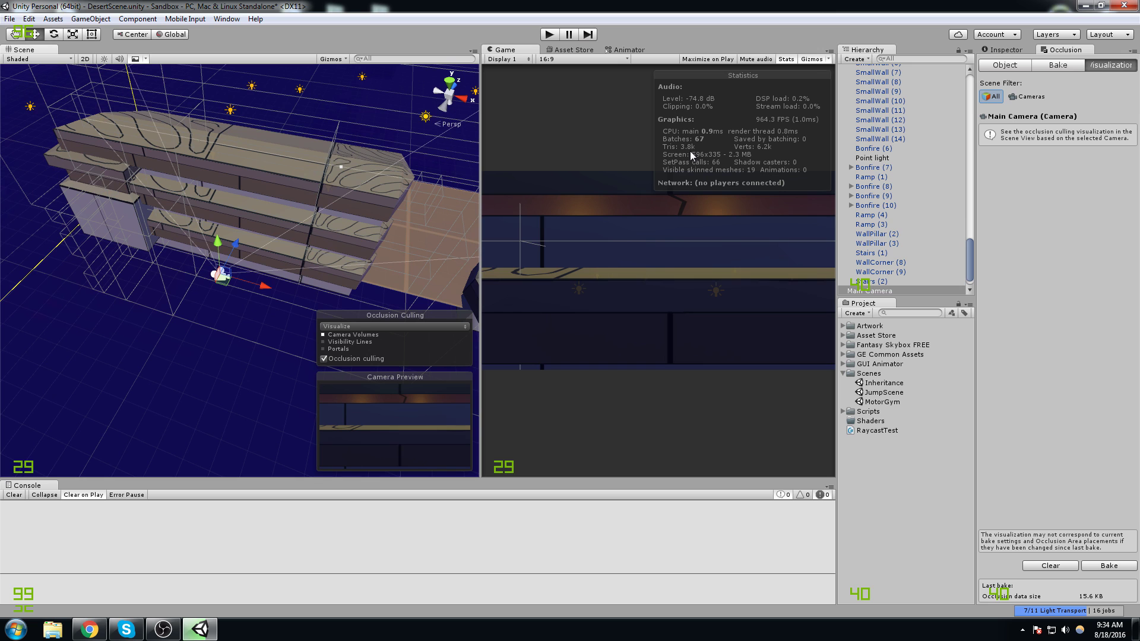
alt+drag(439, 166, 369, 173)
middle_drag(369, 173, 267, 143)
alt+drag(268, 142, 172, 279)
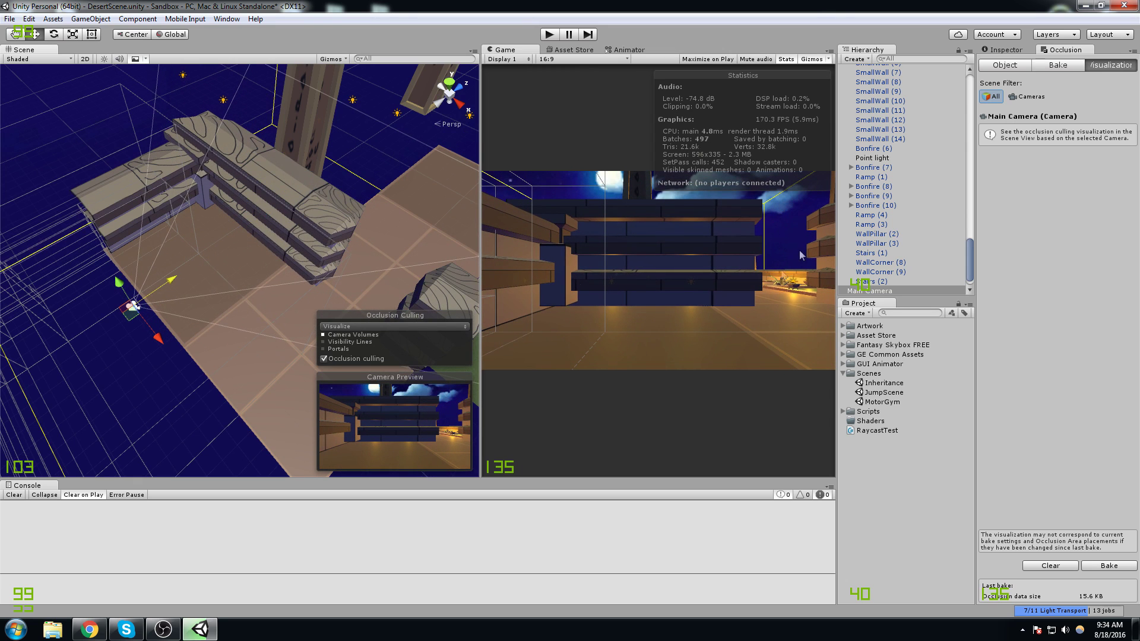
Enlarge the Game view and turn off its gizmos and statistics overlay.
drag(480, 237, 152, 137)
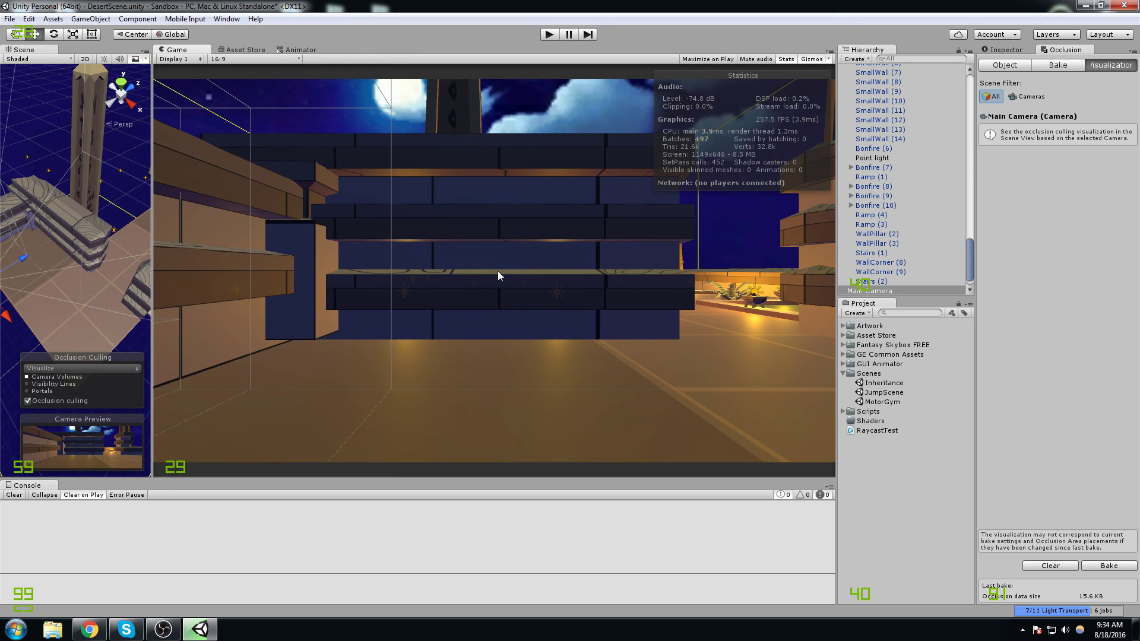
click(811, 60)
click(786, 60)
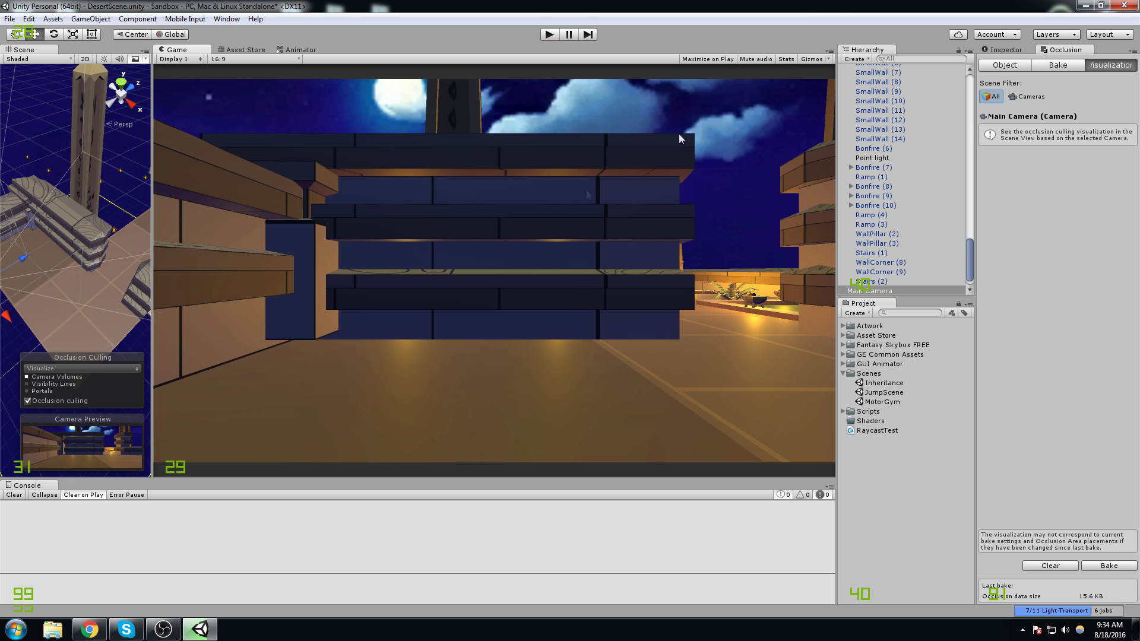
Widen the Scene view and move the Main Camera over to the side wall to test the culling there.
middle_drag(73, 314, 102, 276)
scroll(102, 275, down, 3)
drag(49, 248, 1134, 298)
right_drag(52, 230, 1138, 255)
drag(152, 231, 122, 198)
middle_drag(122, 198, 196, 177)
right_drag(196, 176, 232, 195)
mouse_move(232, 195)
middle_down()
mouse_move(178, 246)
mouse_move(221, 189)
middle_up()
scroll(219, 230, down, 6)
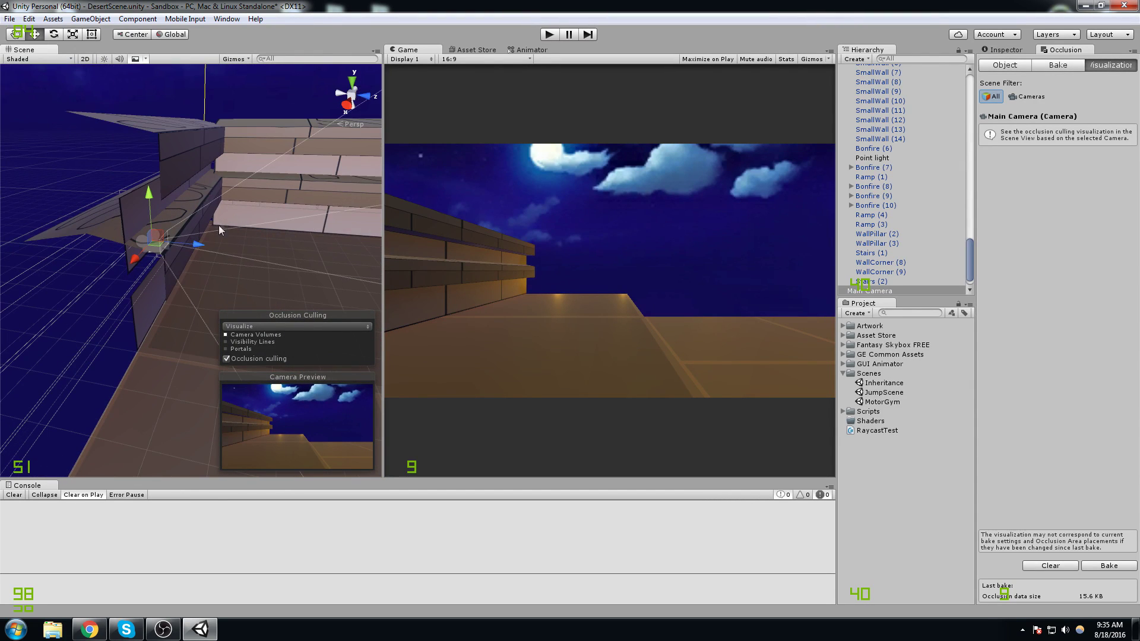
Move the Main Camera away from the side wall and check which level pieces are culled.
drag(201, 245, 372, 261)
middle_drag(372, 257, 122, 234)
scroll(123, 234, down, 5)
drag(94, 226, 185, 276)
scroll(182, 303, down, 5)
alt+drag(128, 245, 106, 262)
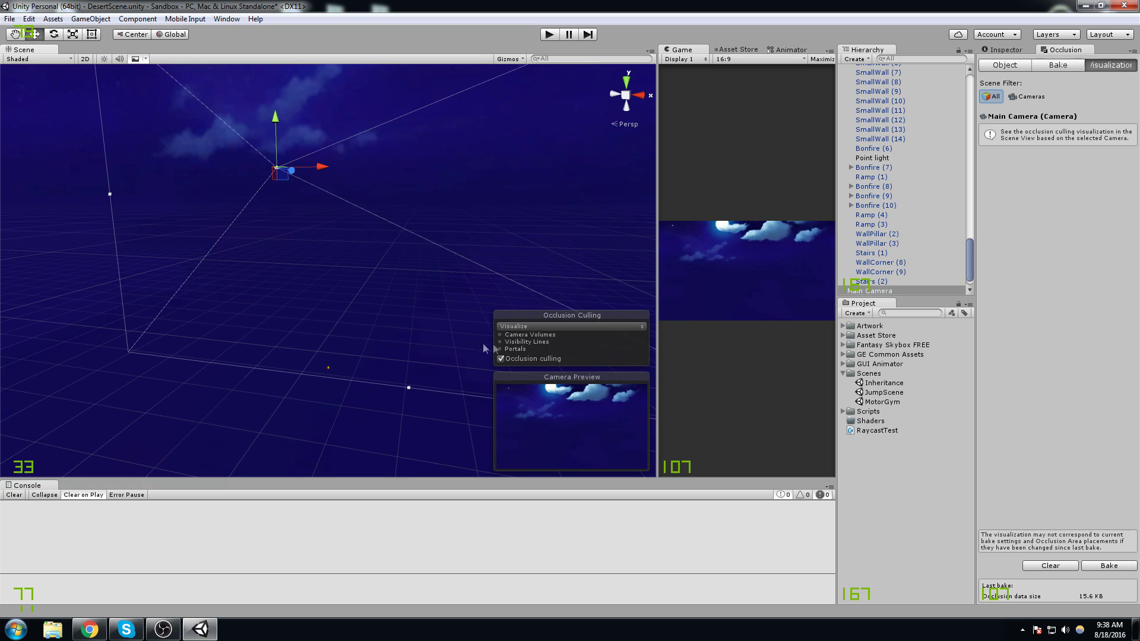
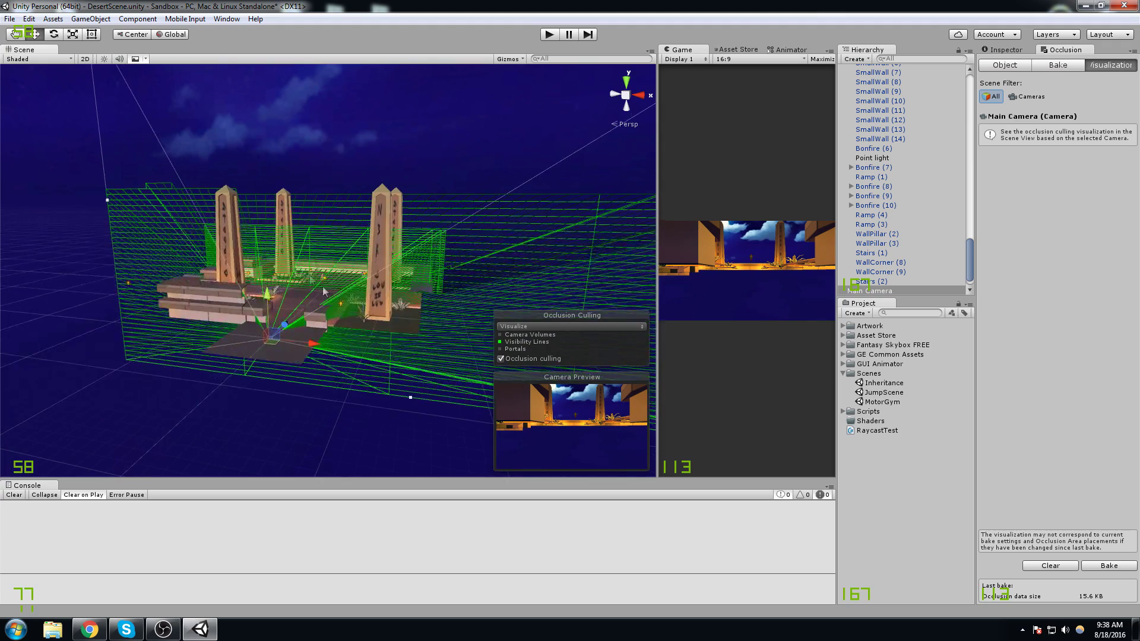
Display the occlusion portals instead of the visibility lines and examine them around the level.
click(500, 349)
click(499, 342)
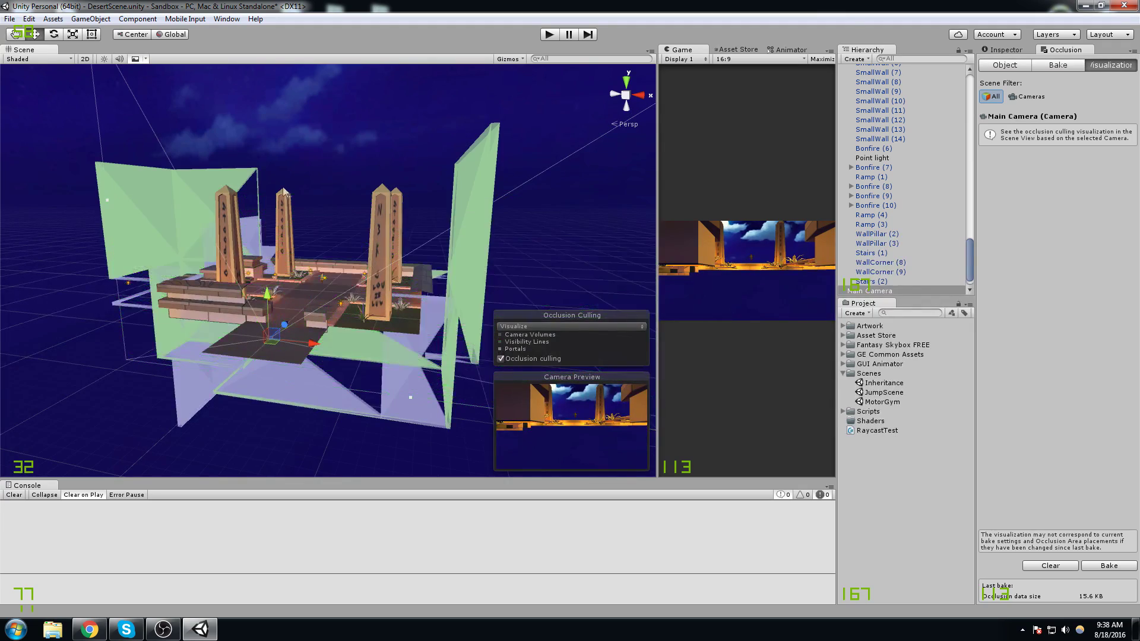
middle_drag(308, 209, 230, 299)
alt+drag(230, 300, 144, 311)
right_drag(144, 312, 286, 324)
middle_drag(286, 324, 206, 207)
scroll(339, 351, up, 2)
drag(207, 207, 356, 241)
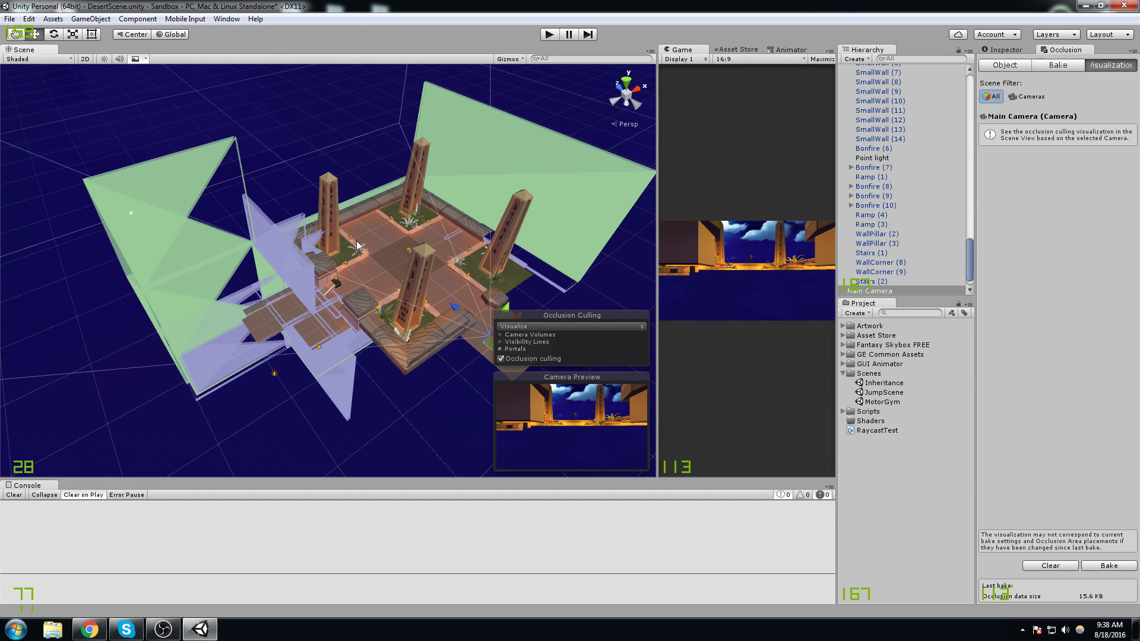
Move the Main Camera behind the wall section and turn off the portals display.
scroll(357, 240, up, 2)
middle_drag(297, 304, 205, 275)
drag(444, 292, 403, 275)
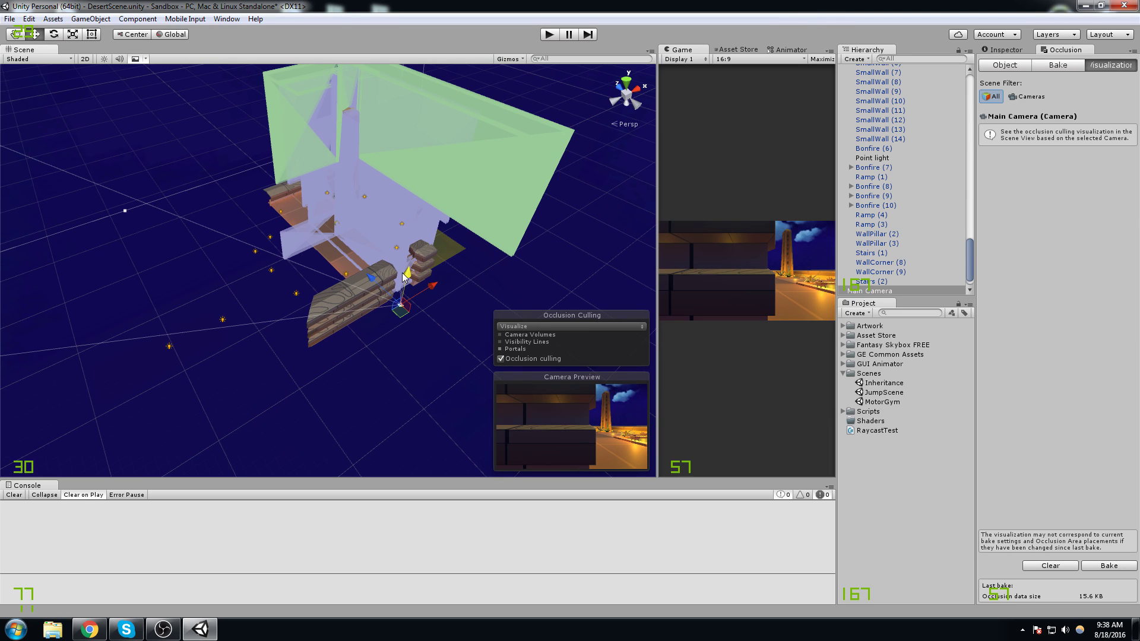
click(500, 351)
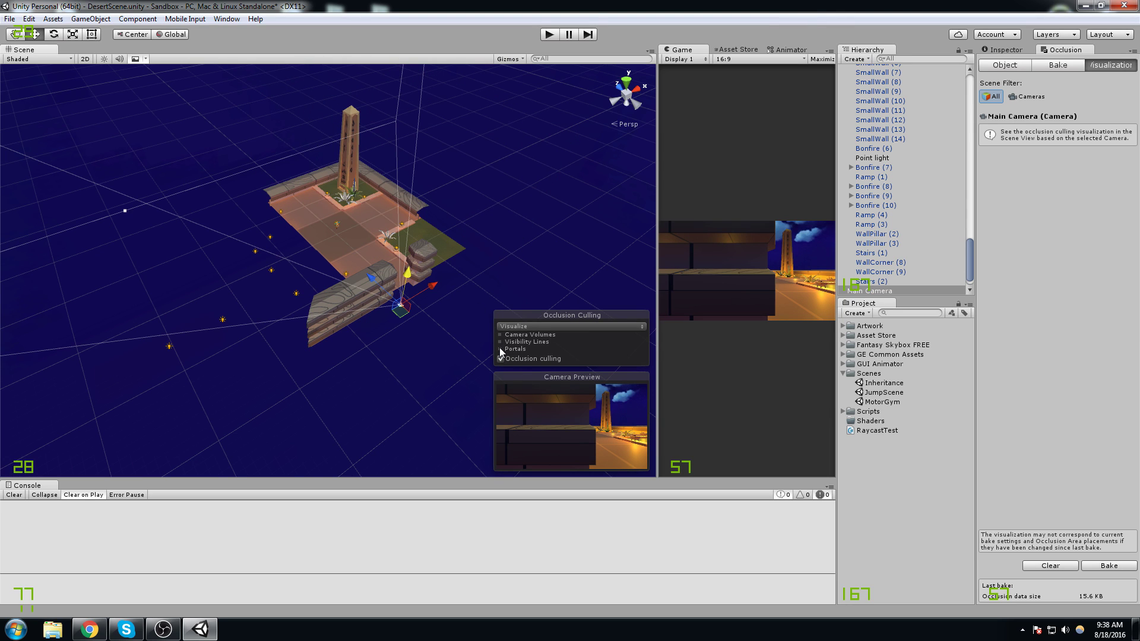
Move the Main Camera around the walls and pillars to compare which objects get culled from each position.
scroll(333, 319, up, 4)
mouse_move(410, 290)
mouse_down()
mouse_move(378, 260)
mouse_move(420, 290)
mouse_up()
scroll(410, 290, down, 4)
drag(351, 274, 409, 333)
middle_drag(400, 334, 347, 259)
drag(347, 258, 400, 323)
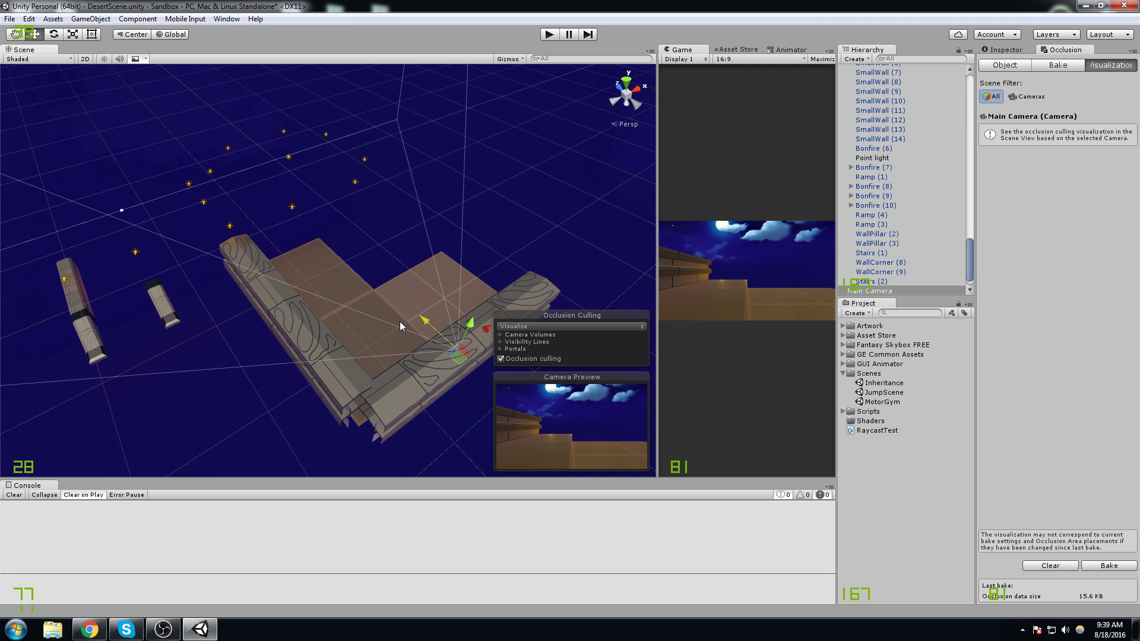
drag(400, 322, 387, 298)
middle_drag(387, 298, 343, 206)
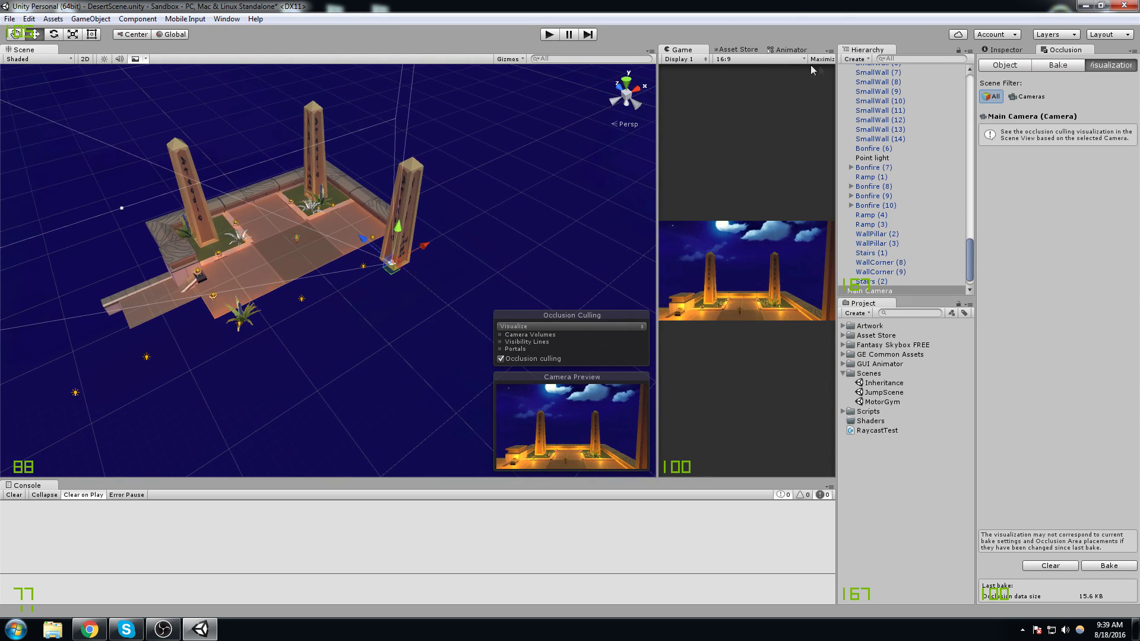
Widen the Occlusion window and the Game view, and reframe the pillars in the Scene view.
drag(836, 110, 821, 115)
drag(647, 133, 393, 151)
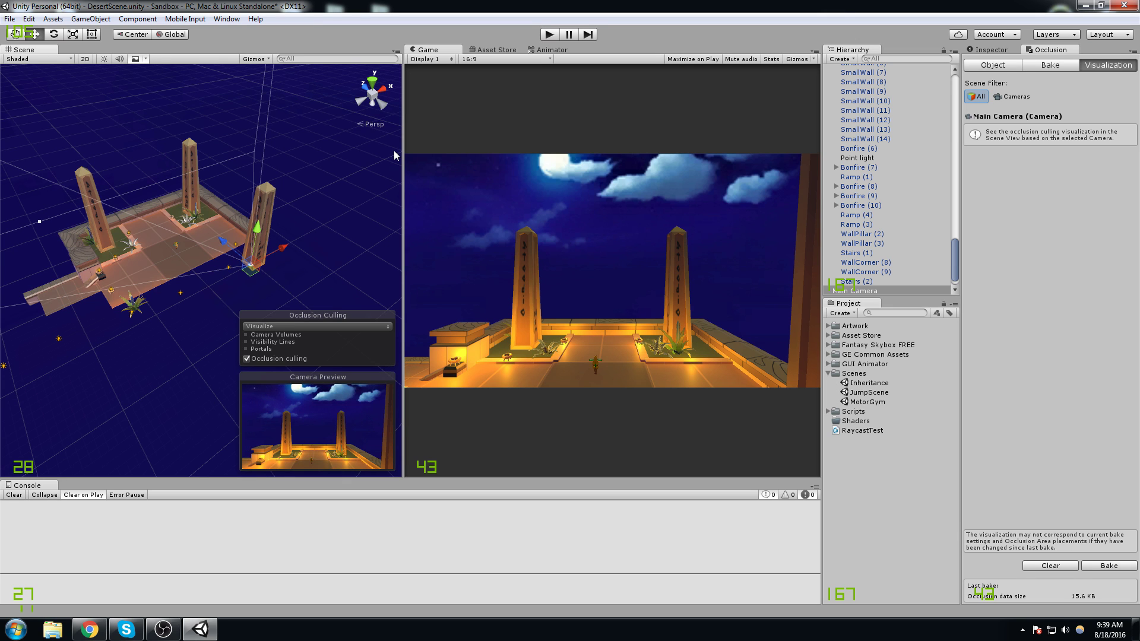
middle_drag(107, 182, 151, 205)
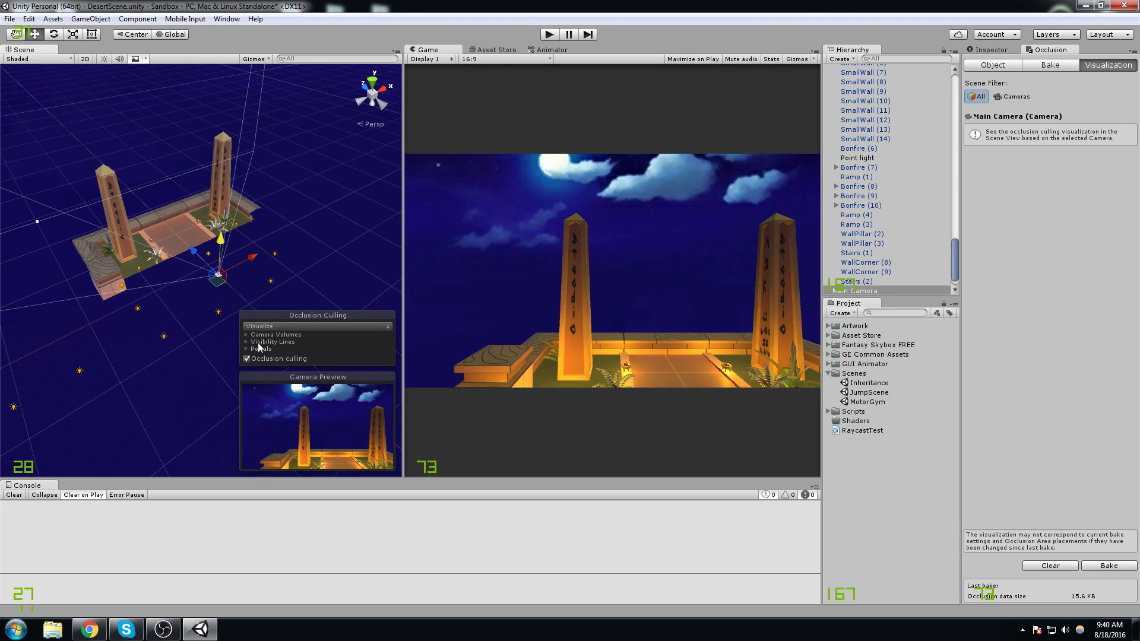
Turn off Occlusion culling in the Scene view overlay and move the Main Camera back from the pillars.
drag(254, 258, 266, 252)
click(247, 359)
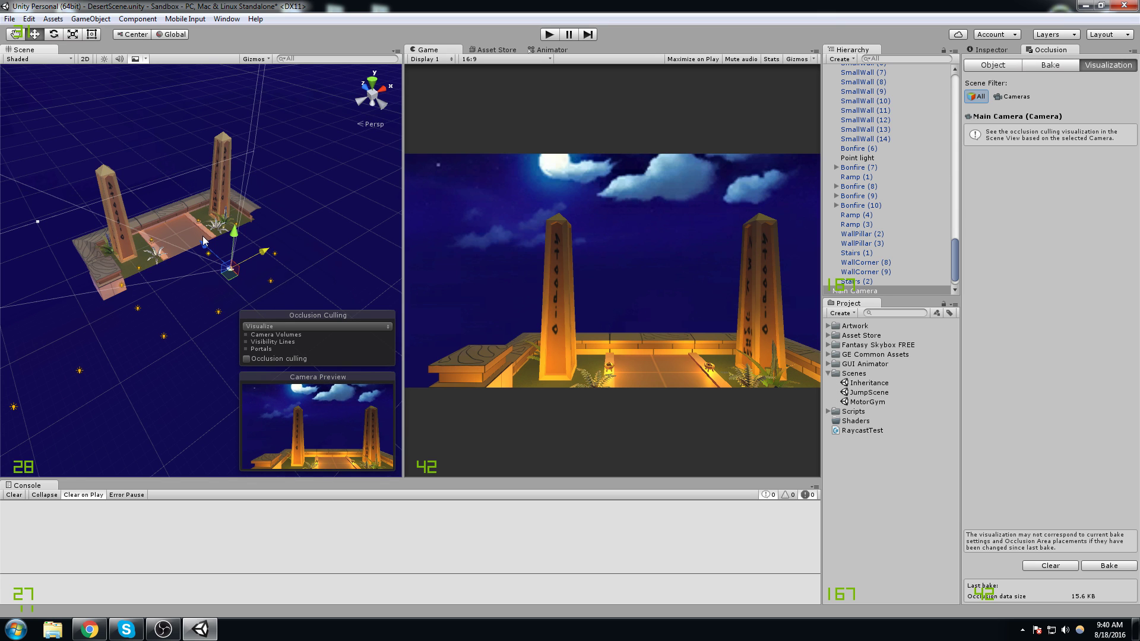
drag(207, 241, 241, 262)
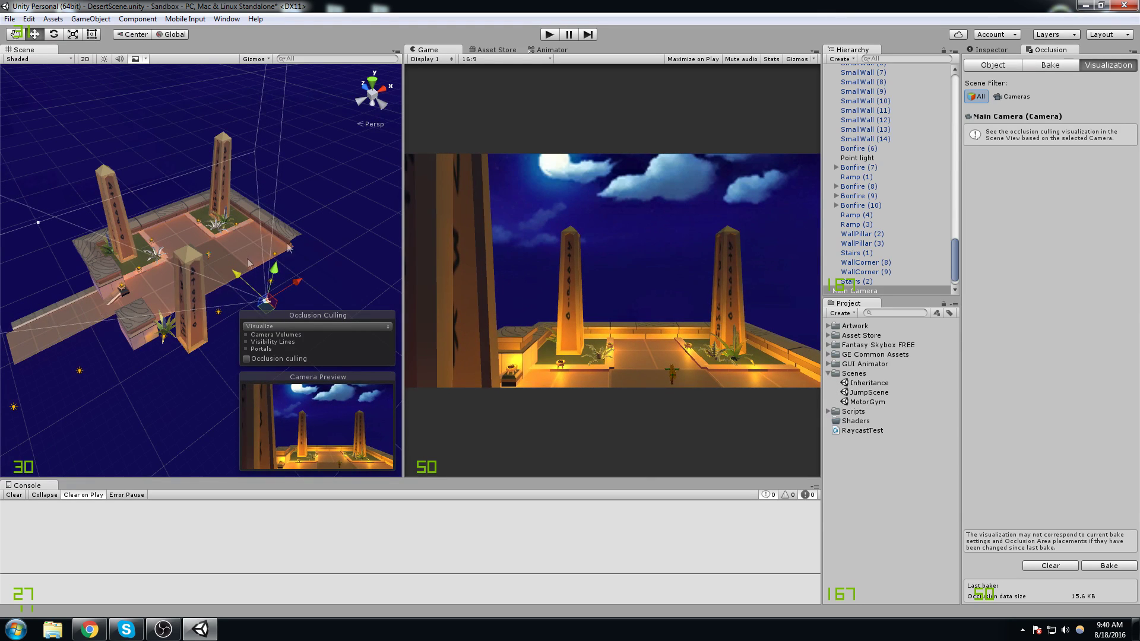
Select the Bonfire (9) and Bonfire (6) objects in turn to locate them in the scene.
click(868, 196)
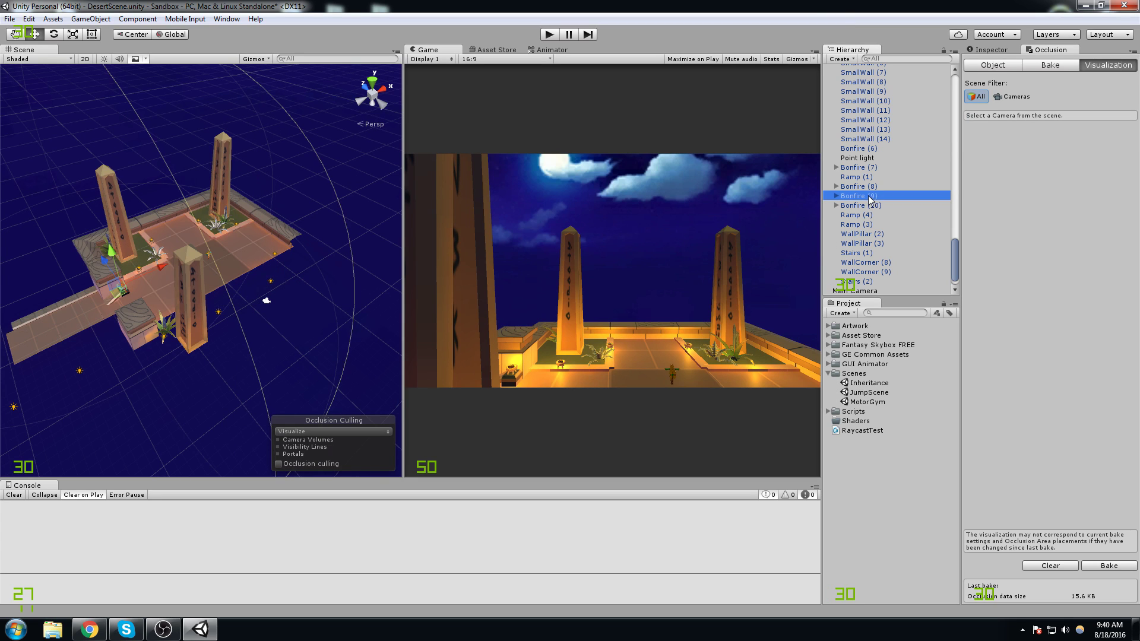
click(886, 149)
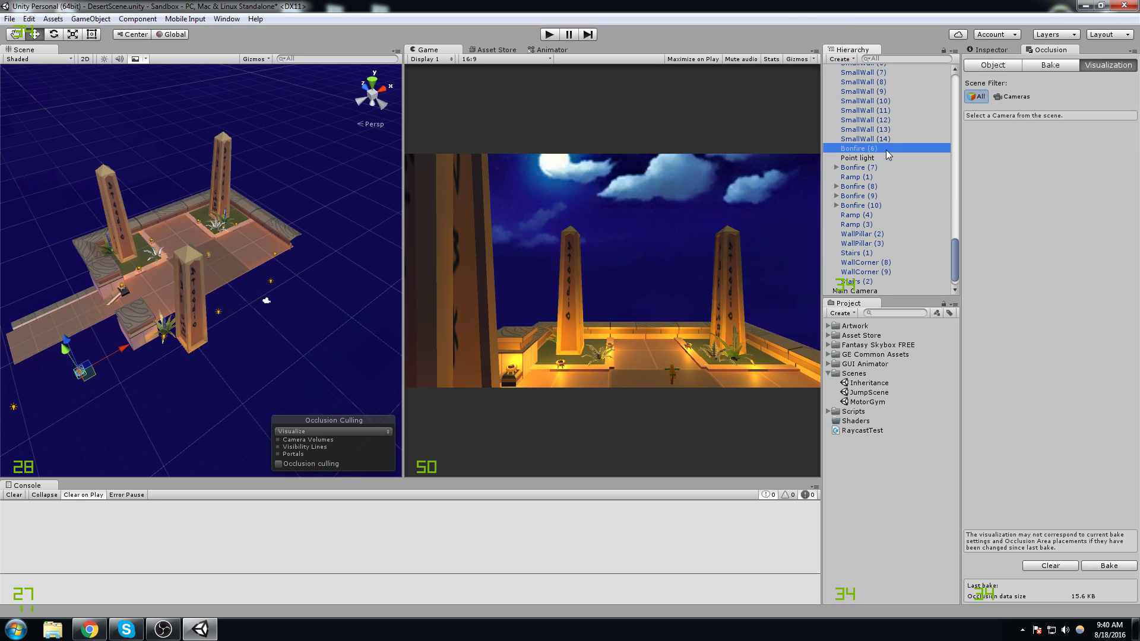